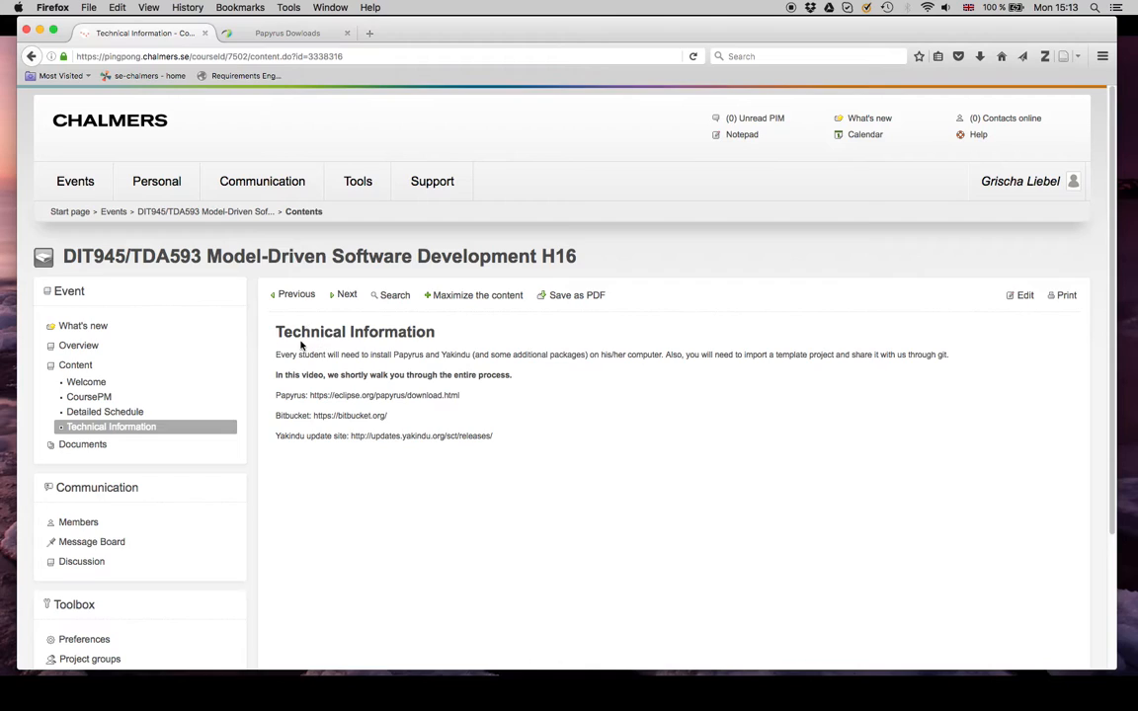
Step: Review the installation links on the Technical Information page and the platform builds offered on the Papyrus Downloads page
click(423, 341)
scroll(460, 338, down, 3)
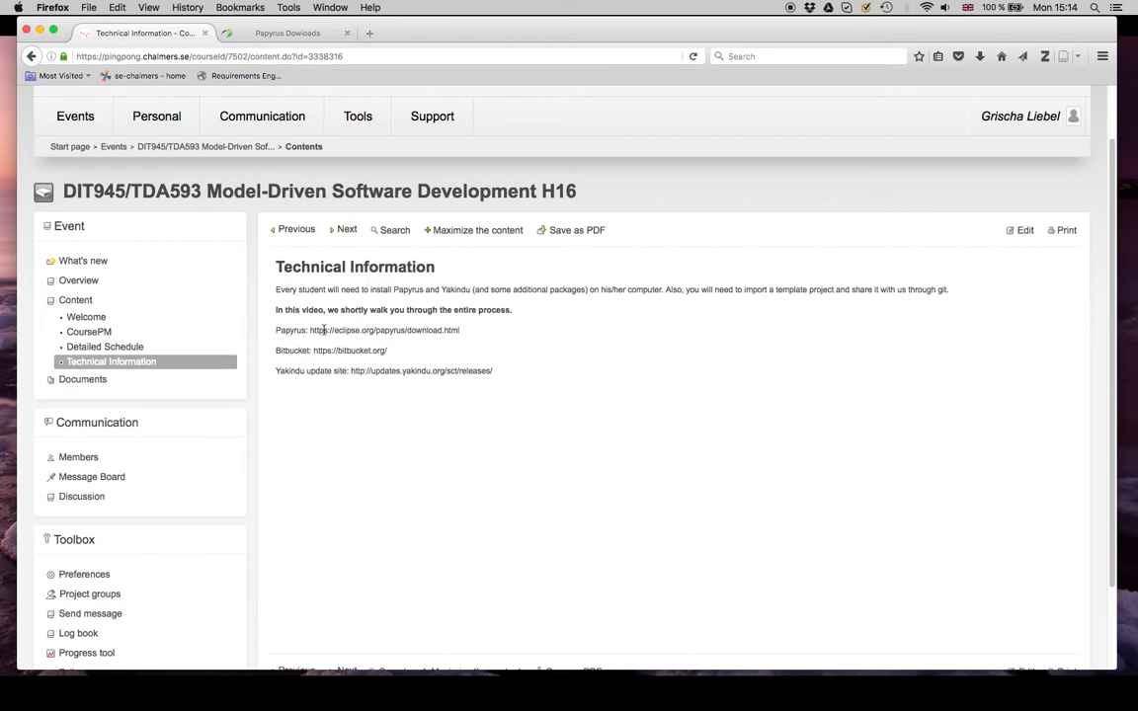
drag(311, 330, 483, 336)
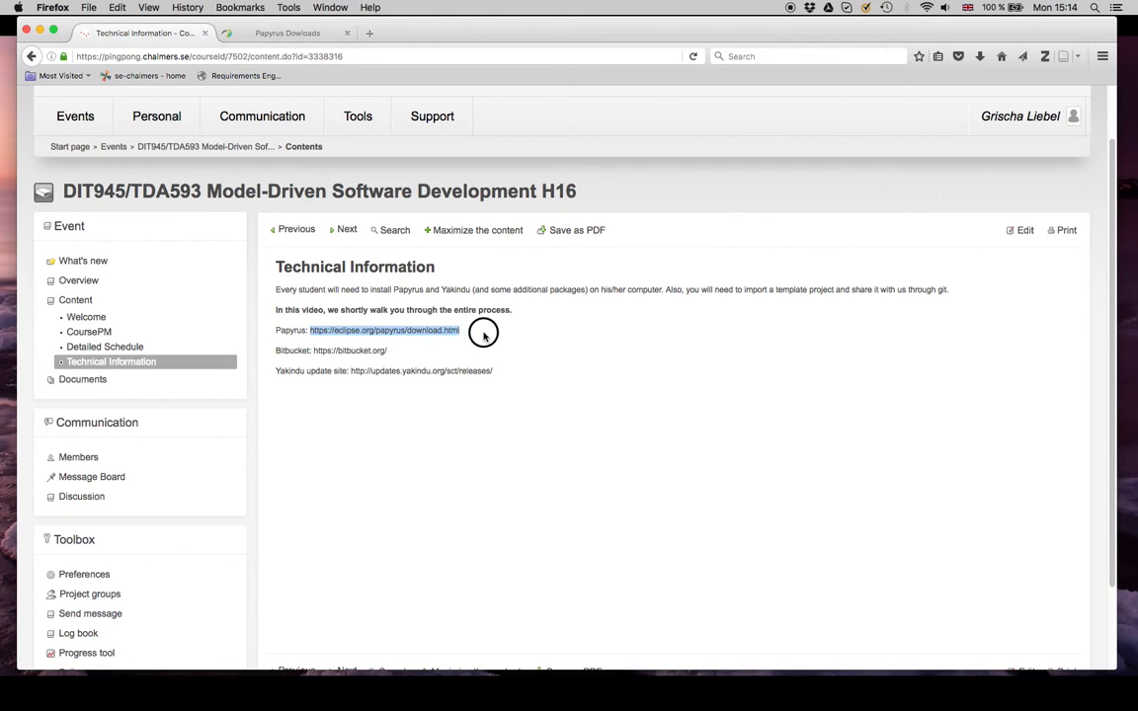
click(259, 34)
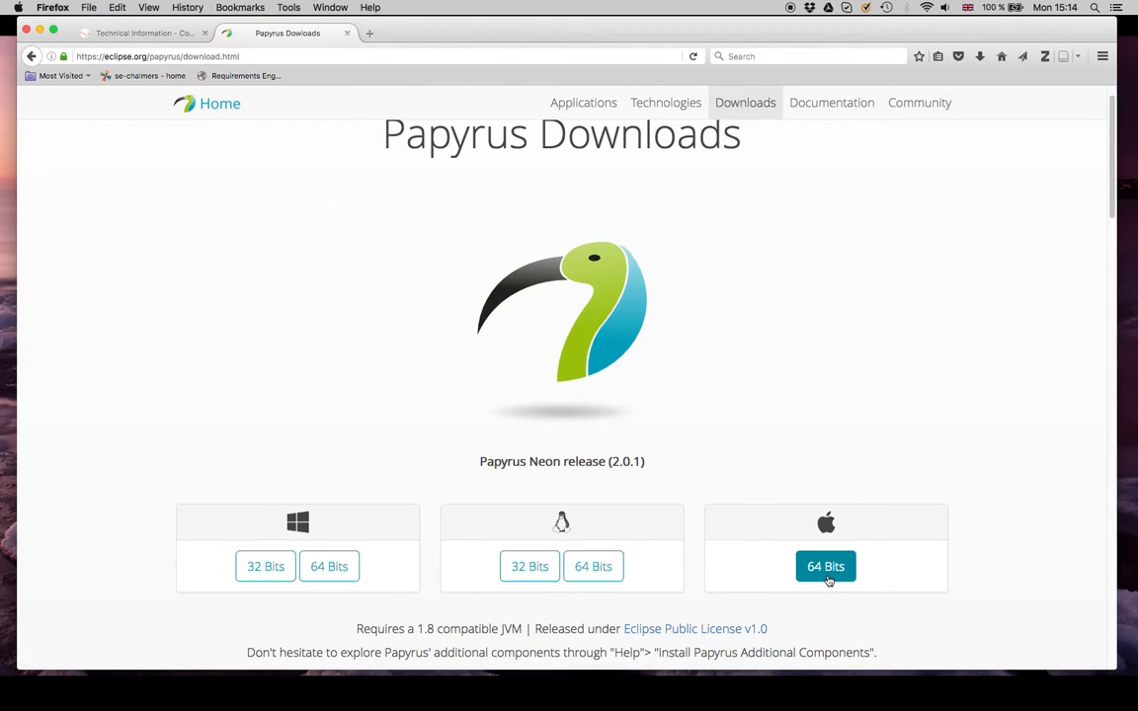
scroll(526, 236, up, 1)
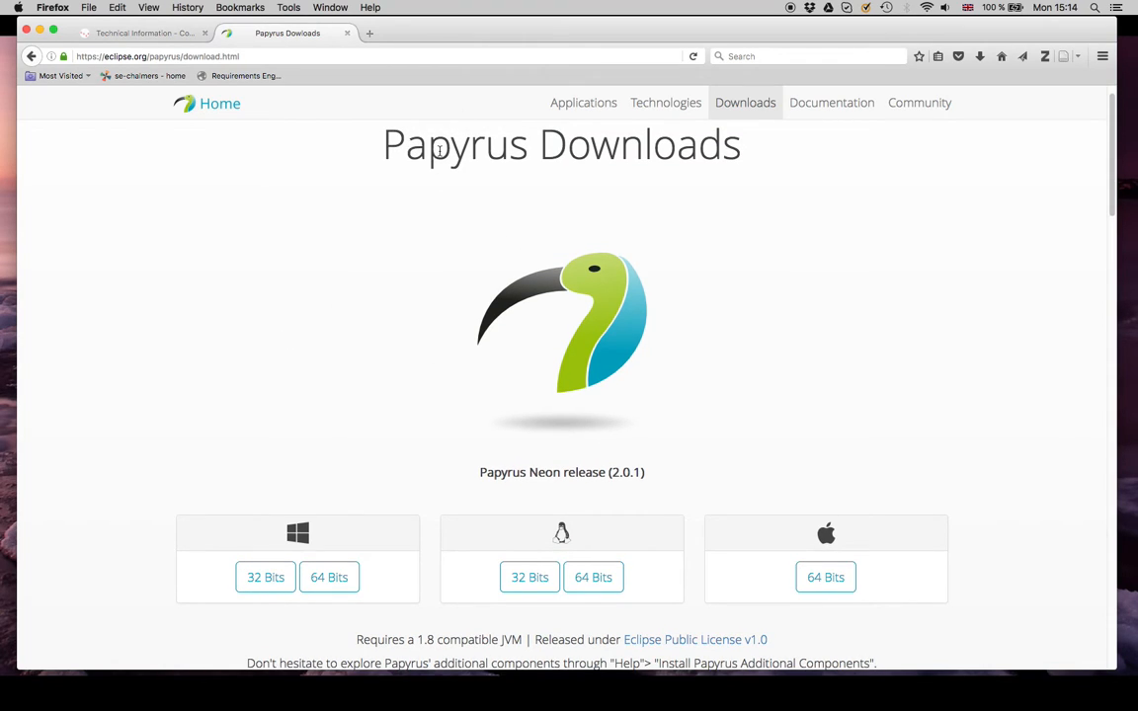
click(183, 36)
Step: Switch to Finder, extract the Papyrus Neon tar.gz archive in papyrus_demo, and place the Papyrus application beside the archive
key(super+Tab)
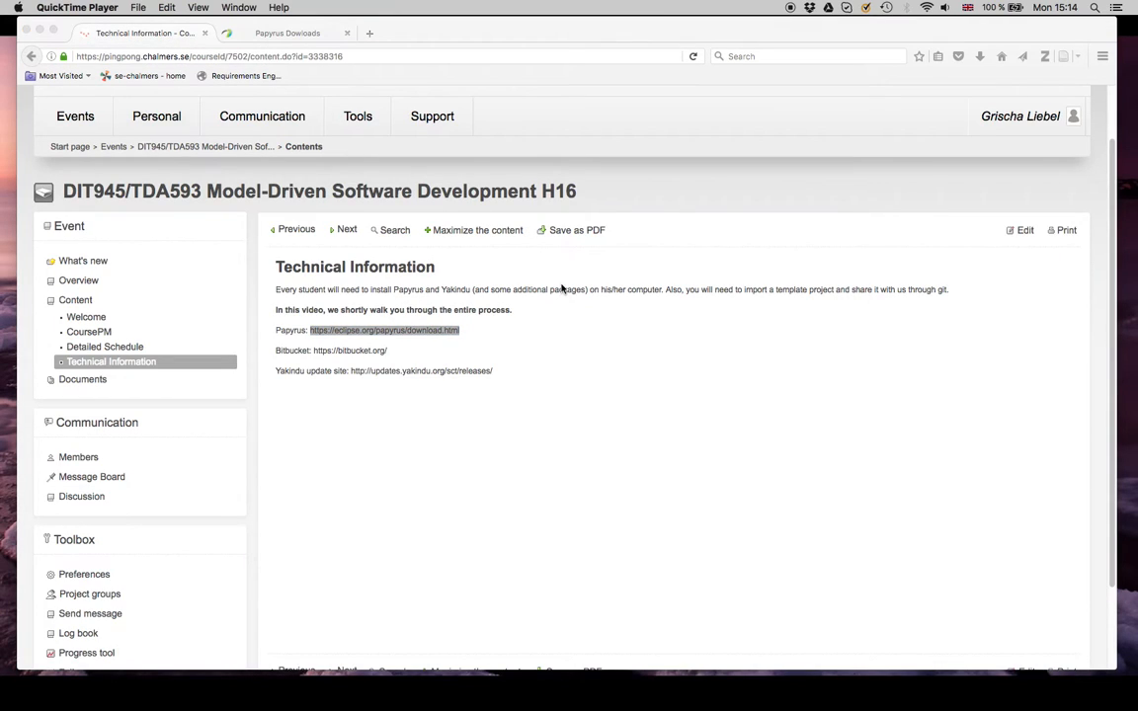
key(super+Tab)
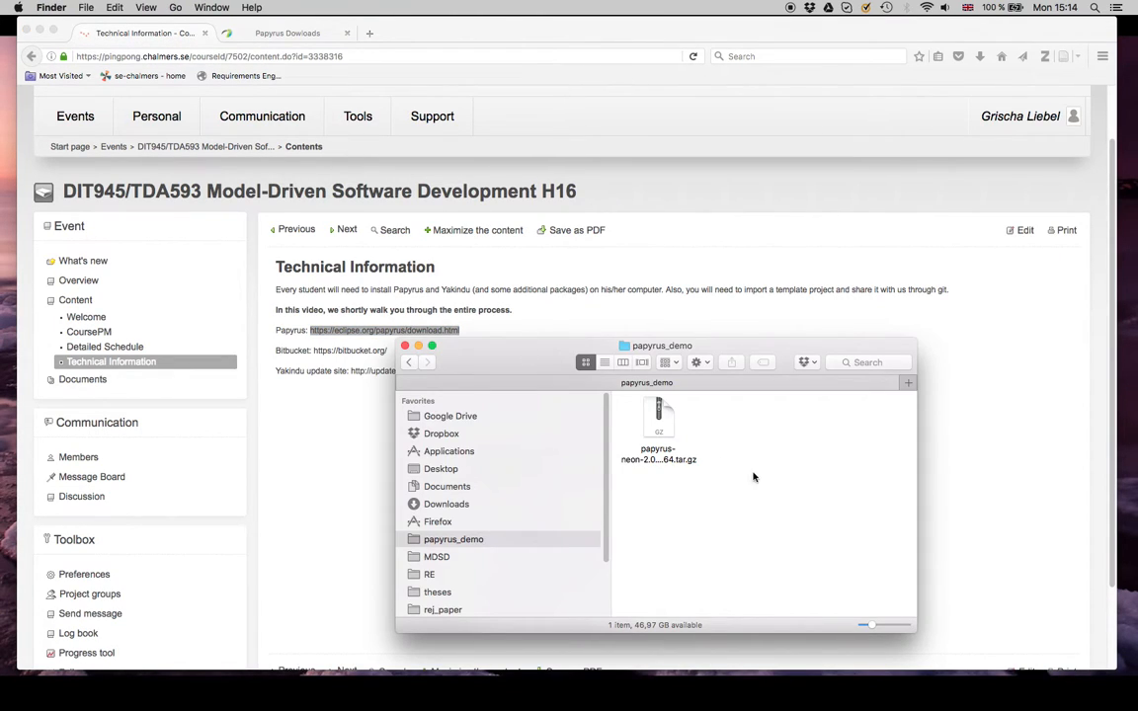
right_click(677, 428)
click(675, 428)
double_click(675, 428)
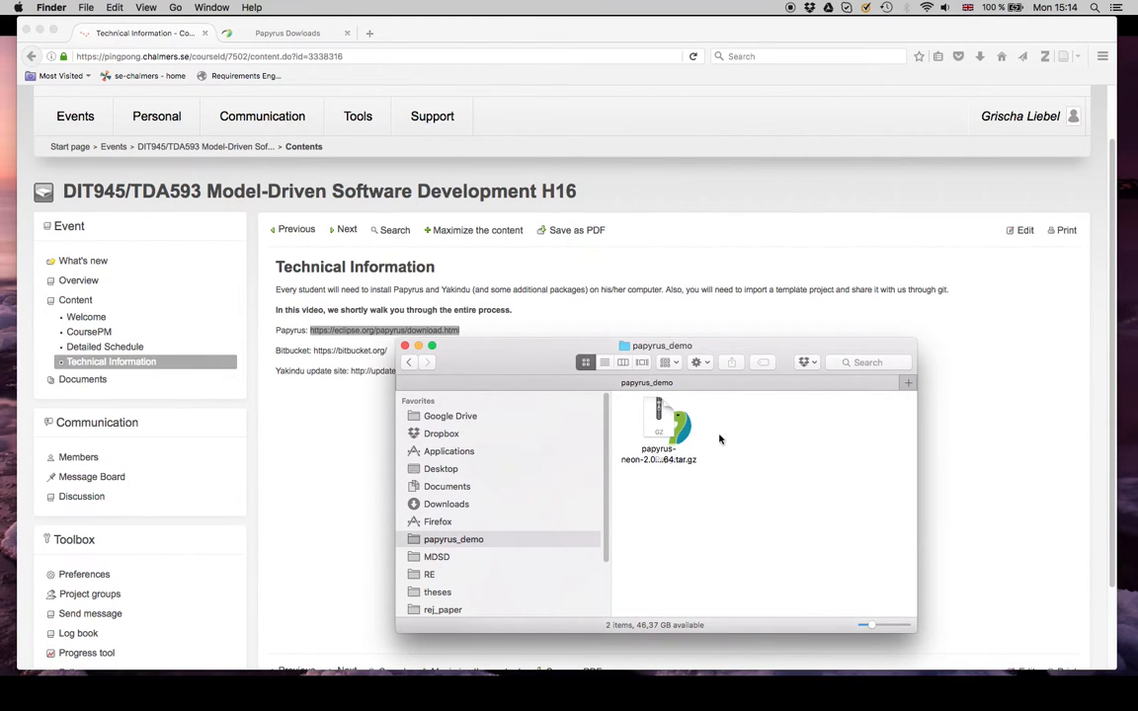
drag(691, 428, 757, 436)
click(824, 482)
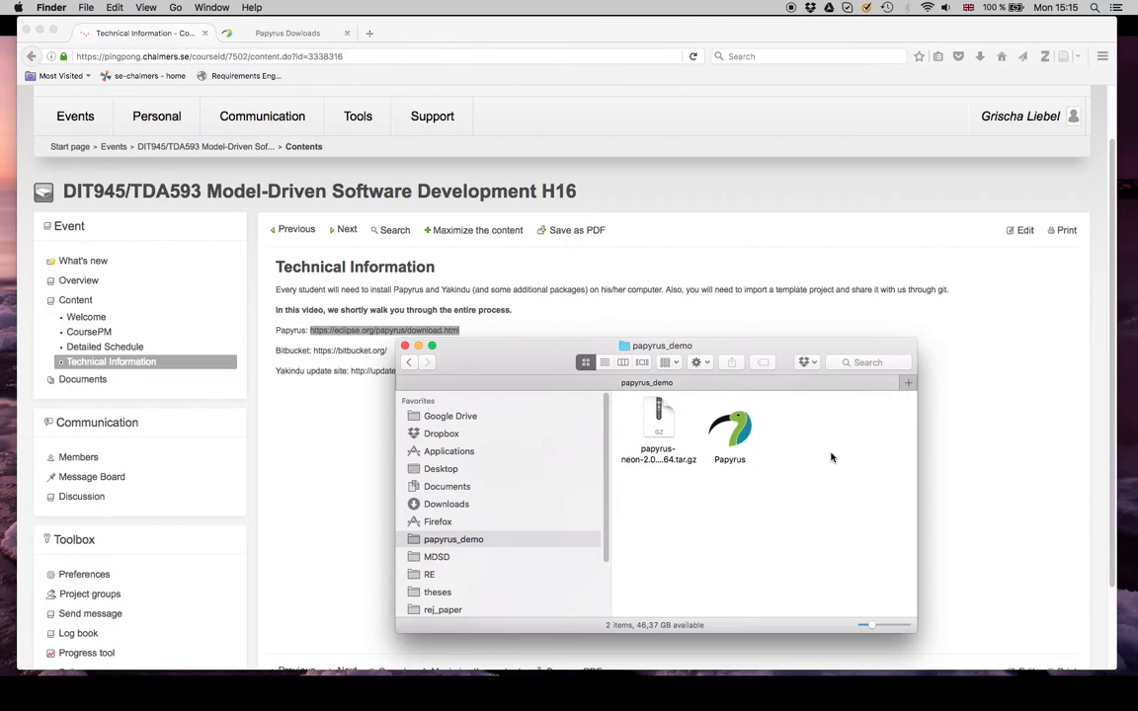
Step: Launch the extracted Papyrus application and allow it to open despite being downloaded from the Internet
click(747, 426)
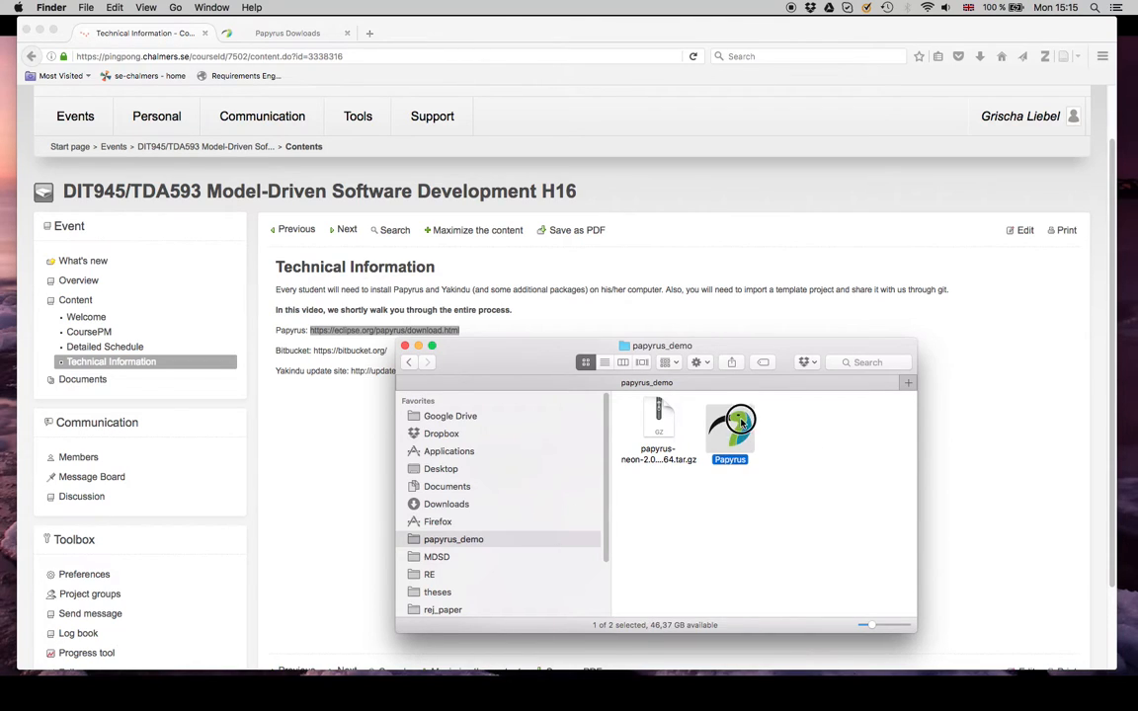
double_click(749, 425)
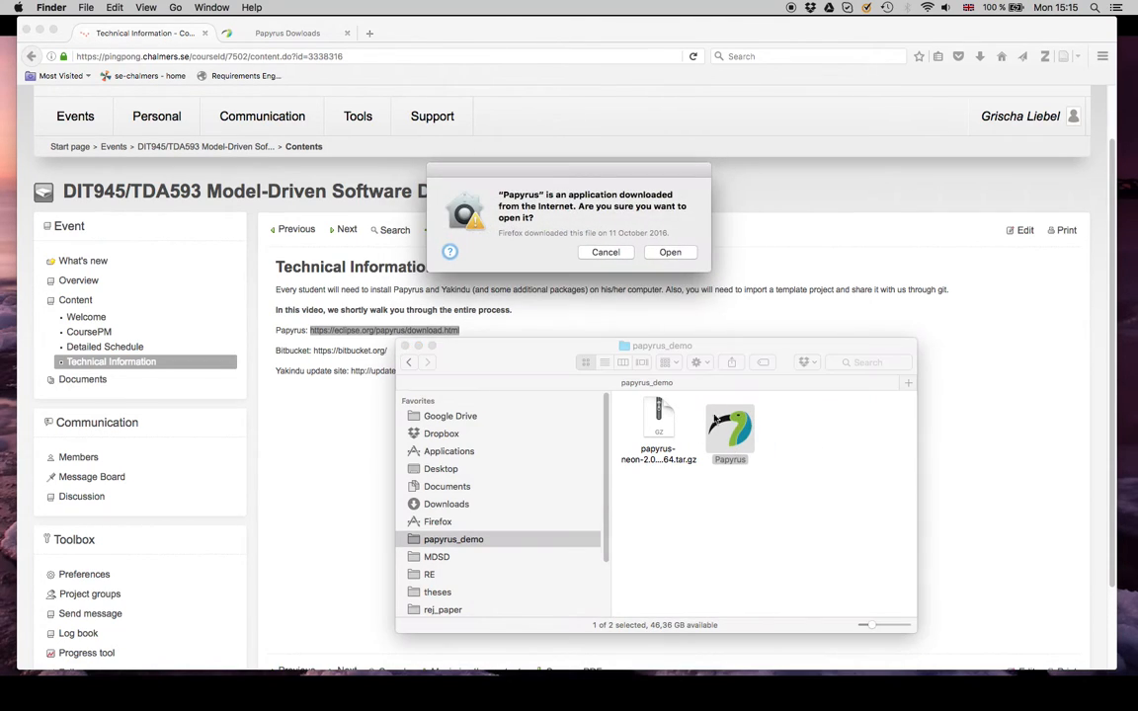
click(671, 253)
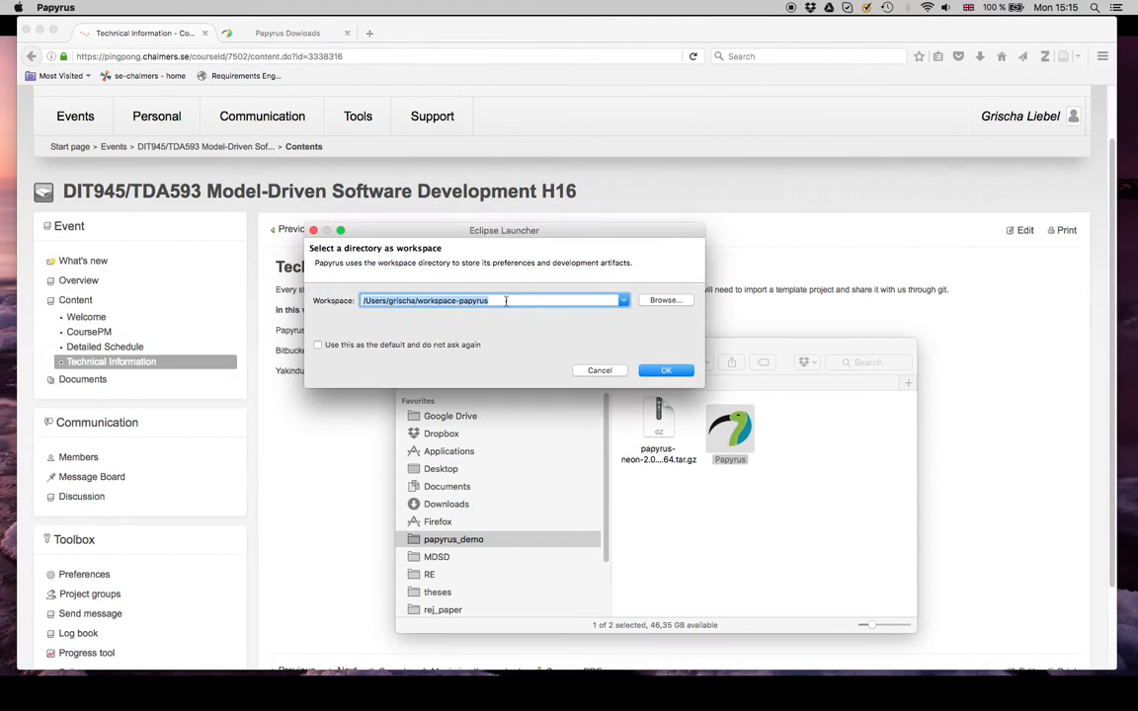
Step: Set the workspace to the folder Downloads/papyrus_demo/WD_MDSD1617 inside the user's home directory and start Papyrus with it
drag(422, 301, 530, 316)
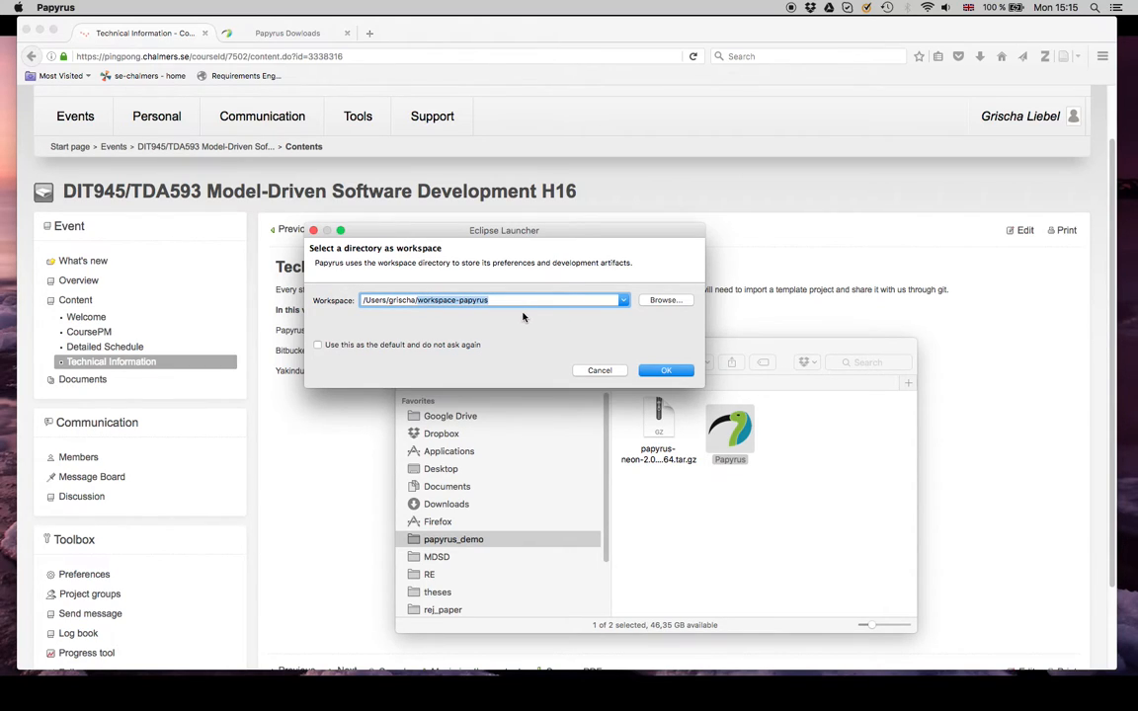
key(BackSpace)
text(Doc)
text(nlo)
text(_demo/MDSD1617_)
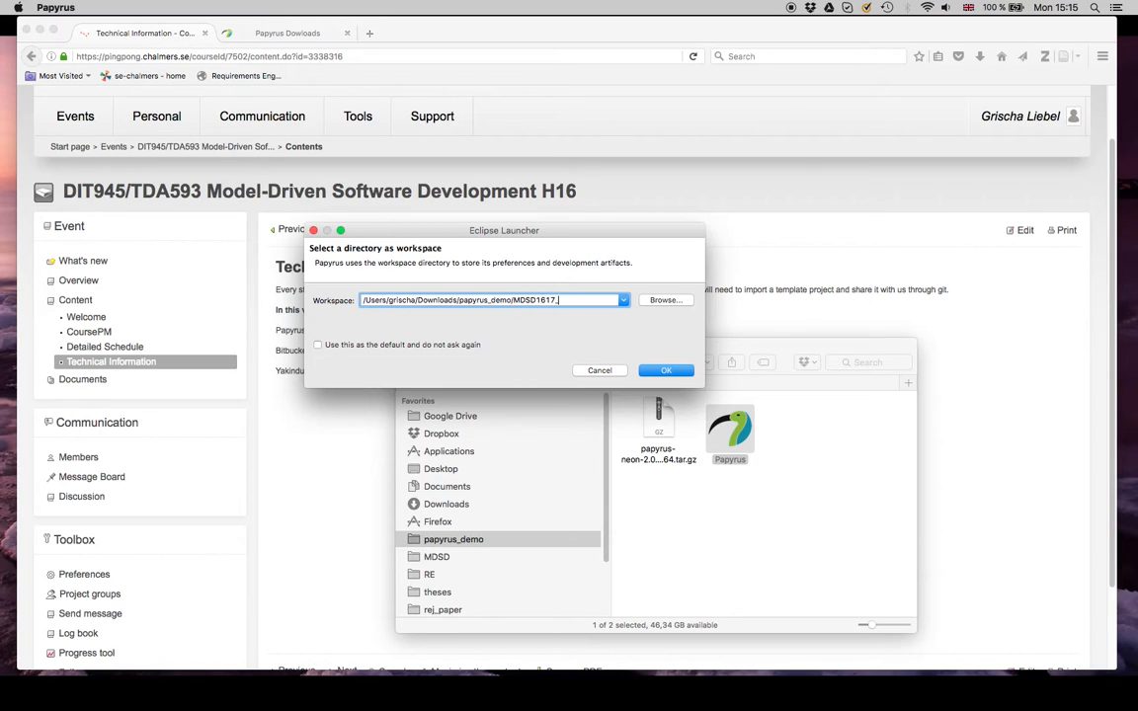
text(WD_)
click(666, 371)
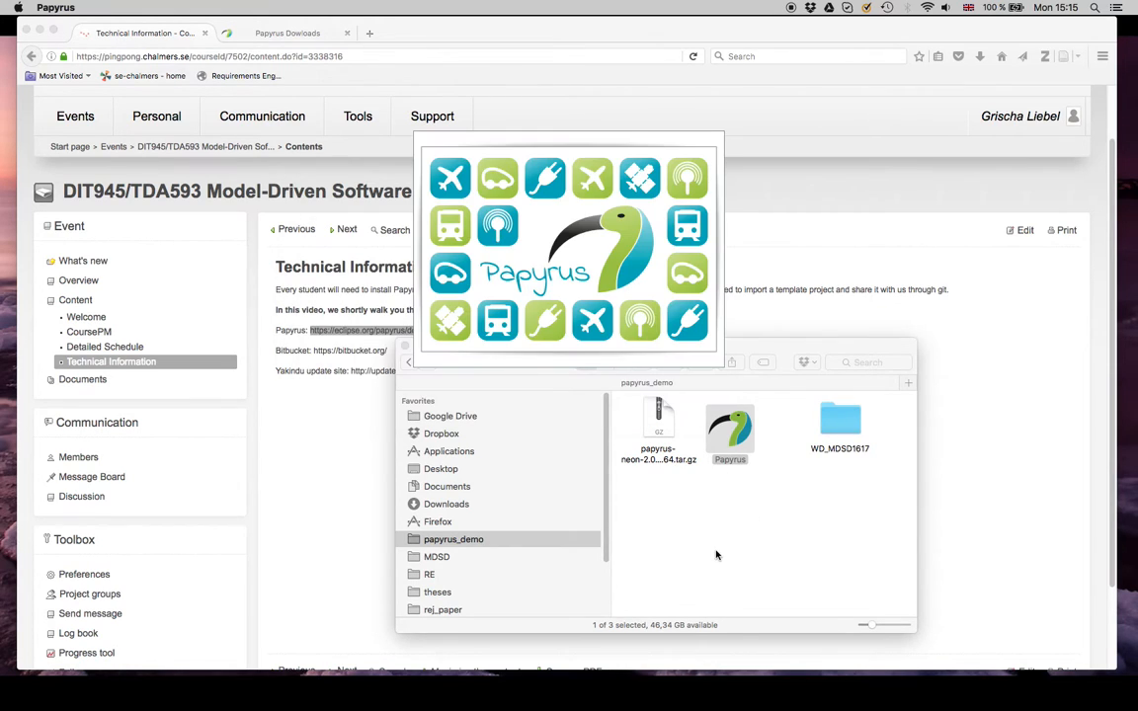
Step: Inspect the contents of the new WD_MDSD1617 workspace folder in Finder, and return to papyrus_demo
click(858, 422)
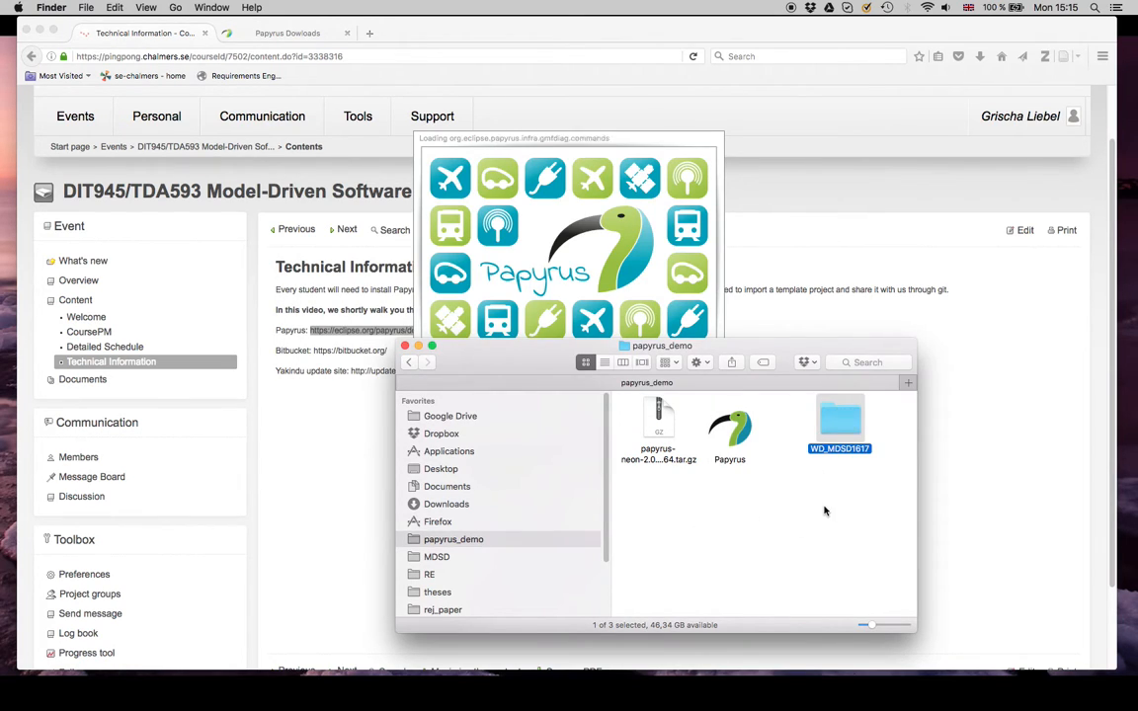
click(820, 509)
click(830, 450)
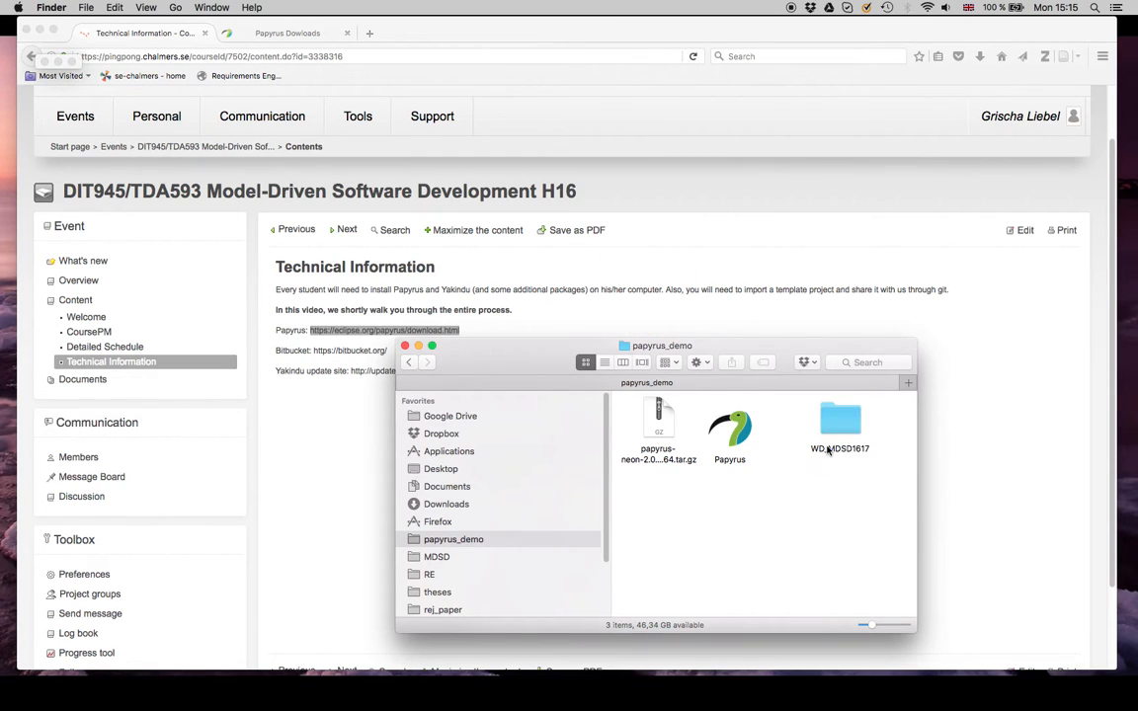
click(840, 455)
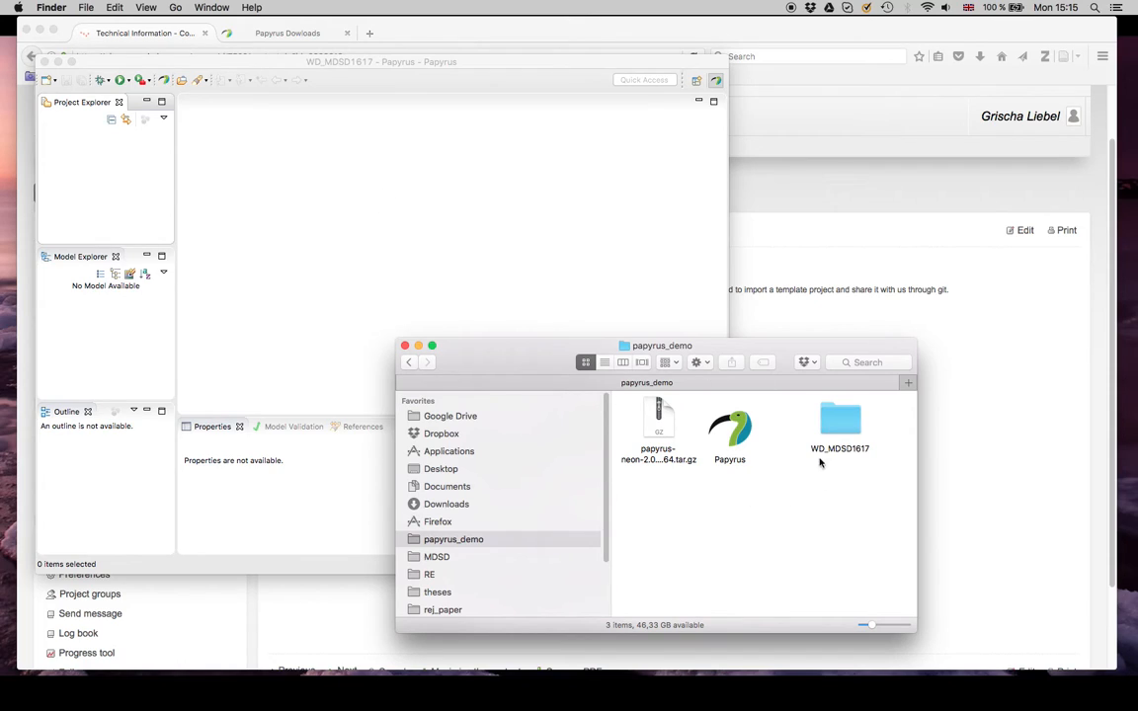
click(832, 453)
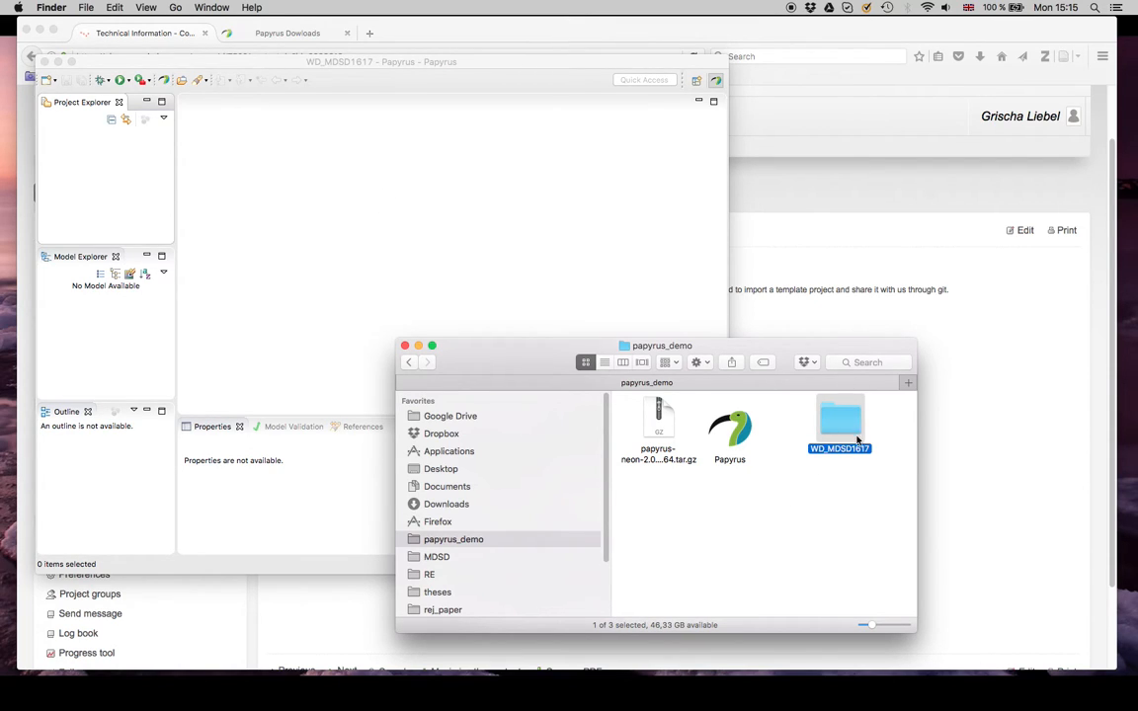
double_click(858, 441)
key(super+Up)
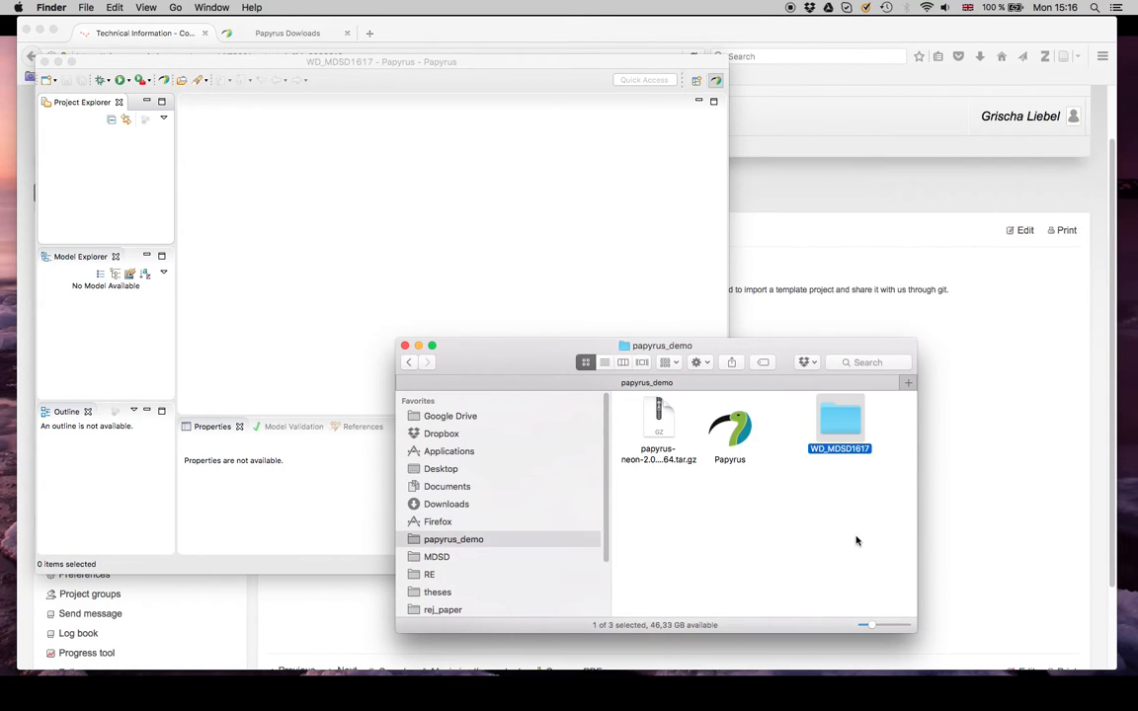
click(854, 477)
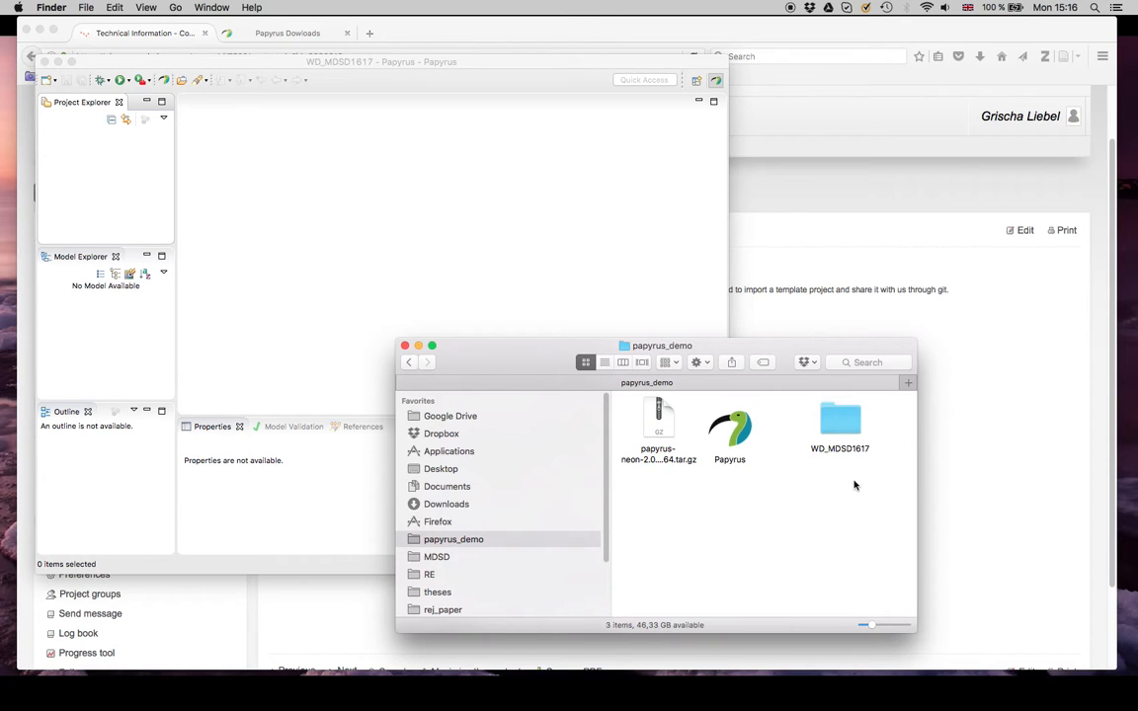
double_click(848, 427)
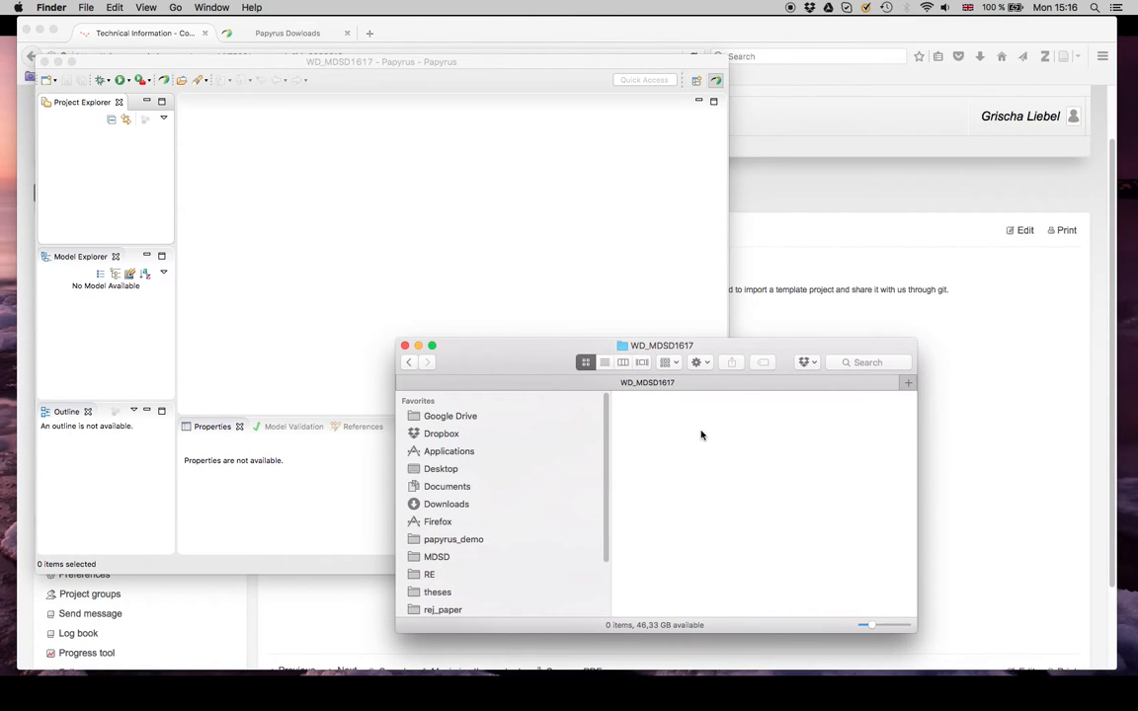
key(super+Up)
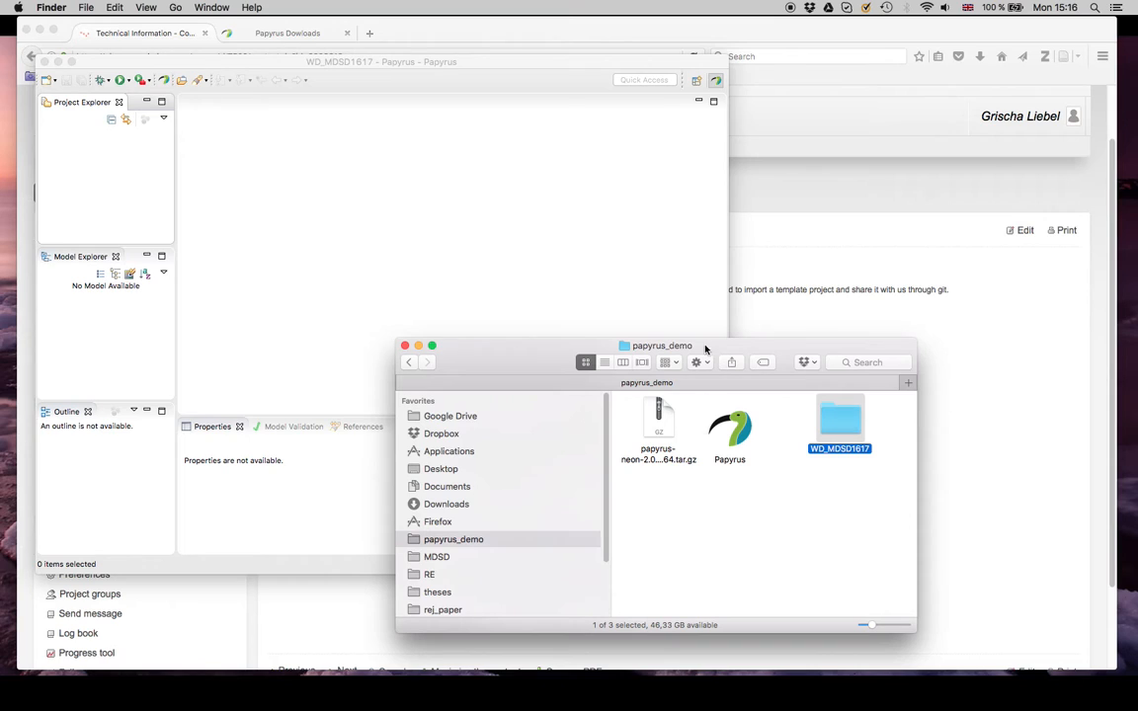
Step: Bring the Papyrus window to the front and enlarge it to fill most of the screen
click(567, 240)
drag(729, 57, 1103, 25)
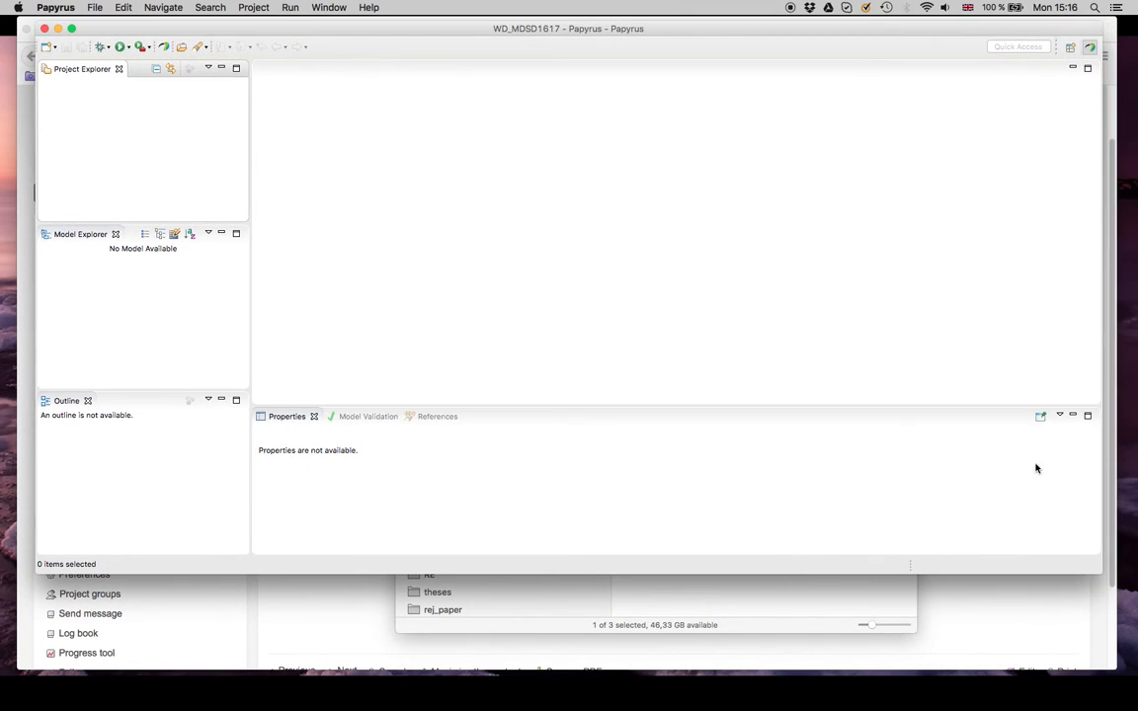
drag(1100, 567, 1093, 653)
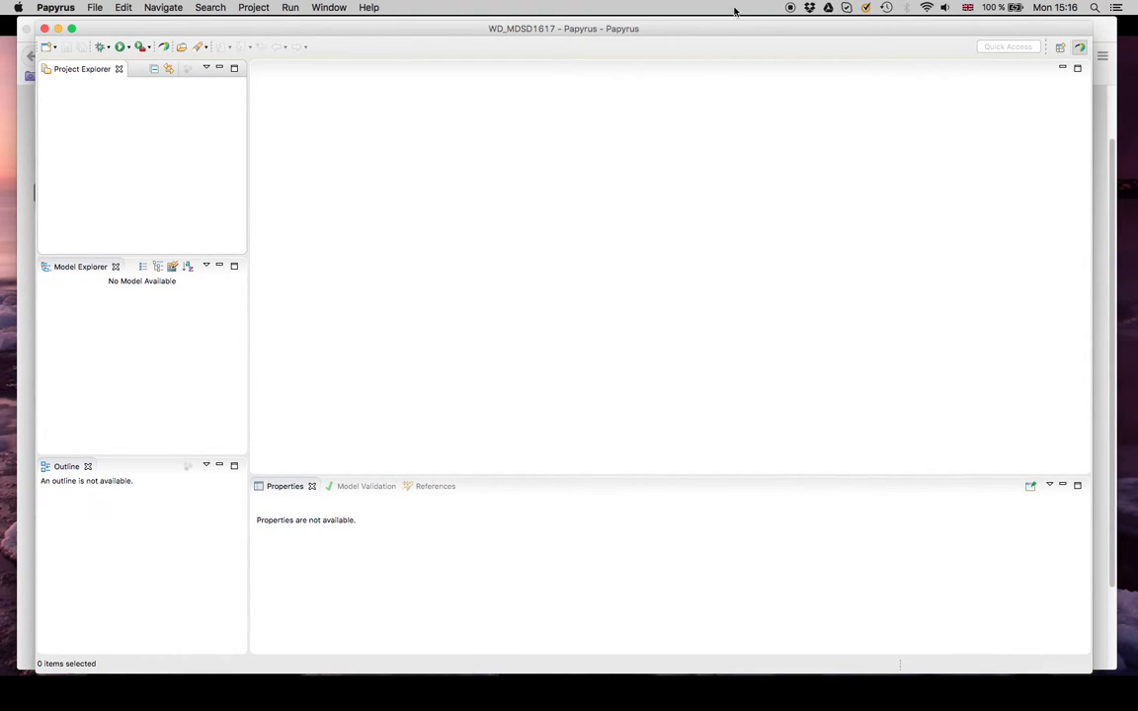
drag(677, 28, 677, 30)
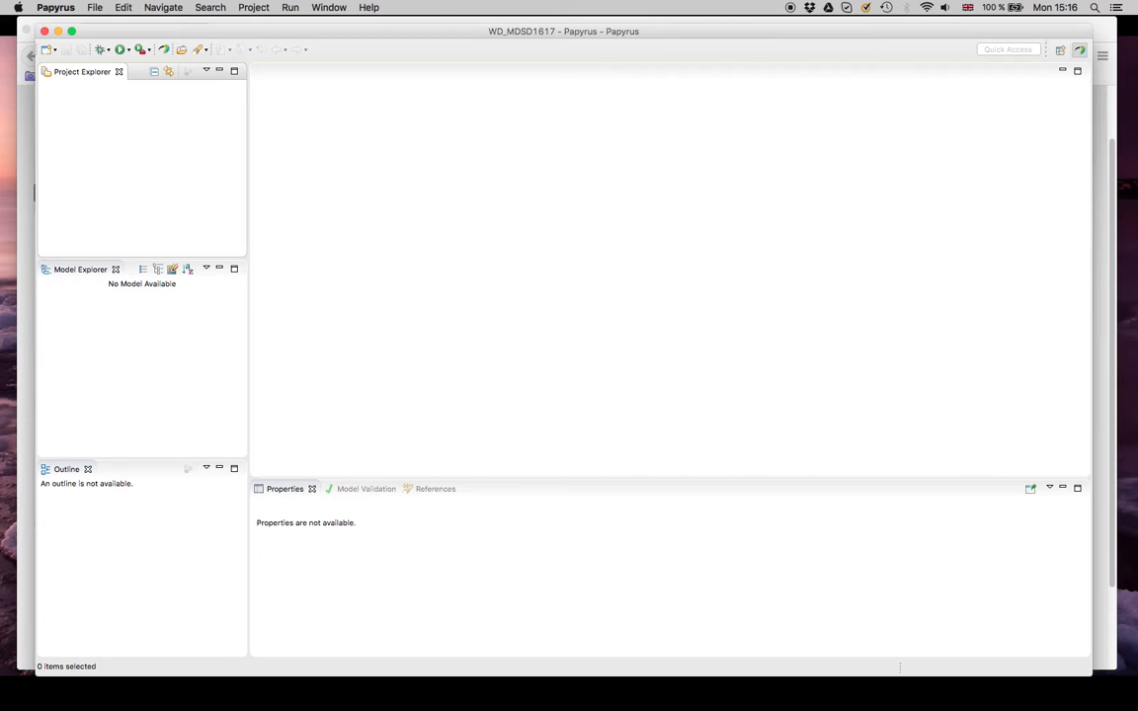
Step: Switch to Firefox and look up the Yakindu update site address on the Technical Information page
key(super+Tab)
click(455, 381)
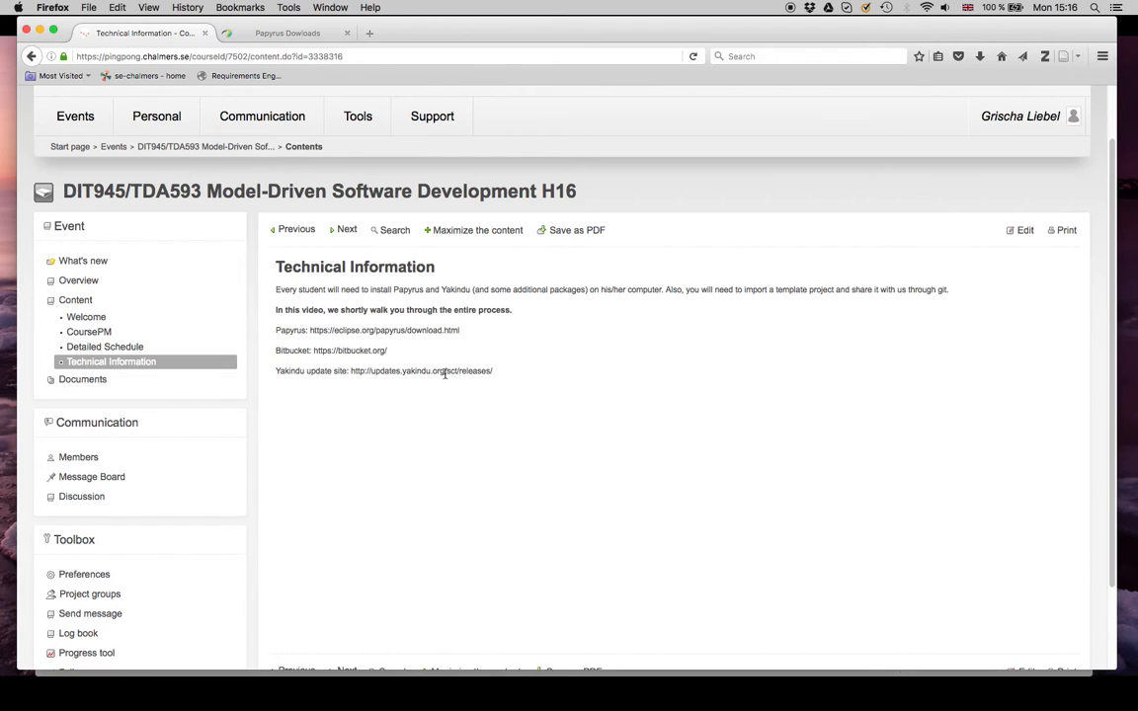
drag(352, 369, 511, 374)
key(super+c)
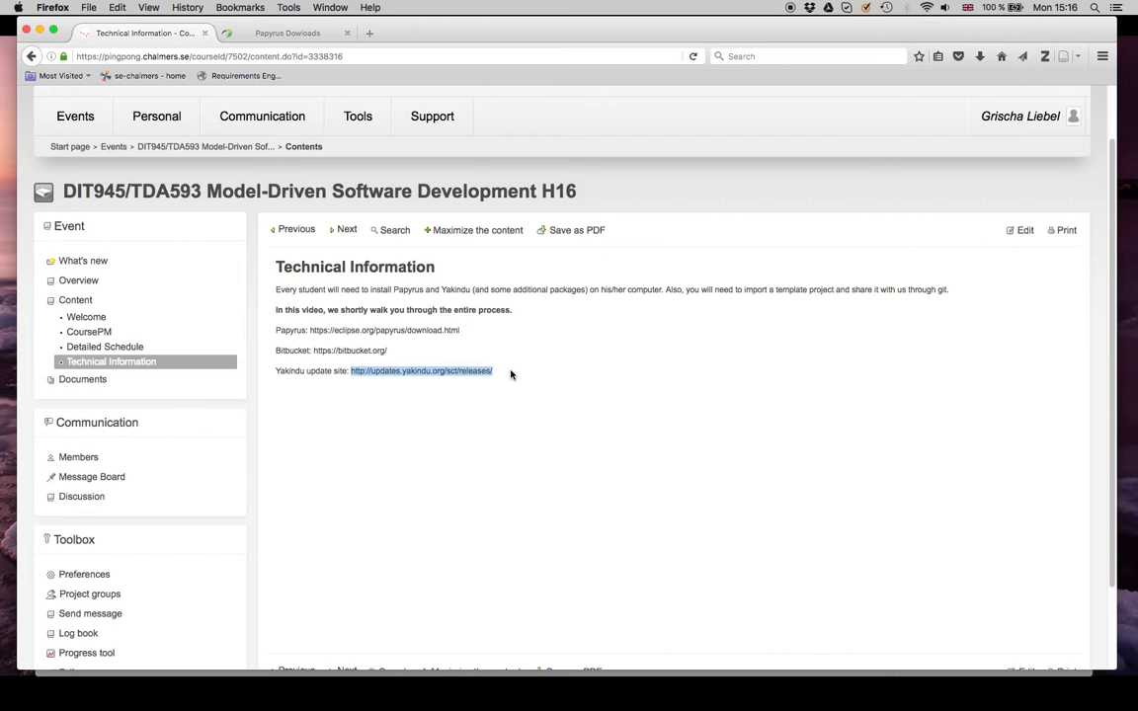
click(512, 377)
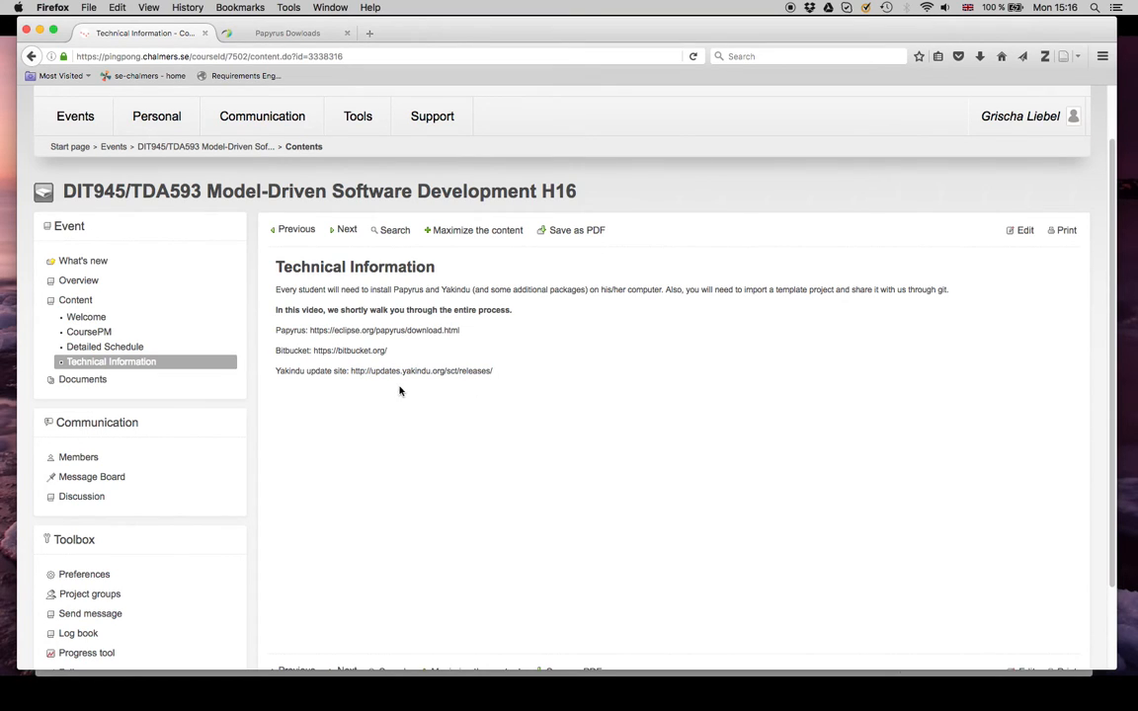
Step: Switch back to Papyrus, reposition its window, and open the Install New Software dialog
key(super+Tab)
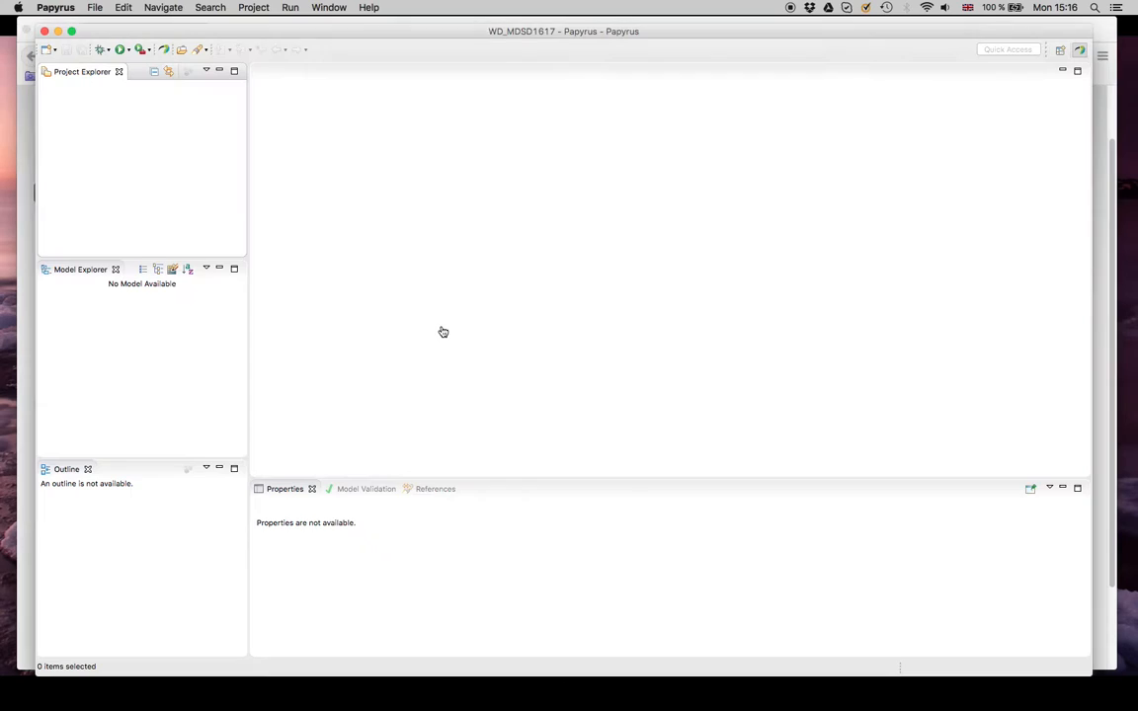
click(438, 36)
drag(438, 36, 424, 33)
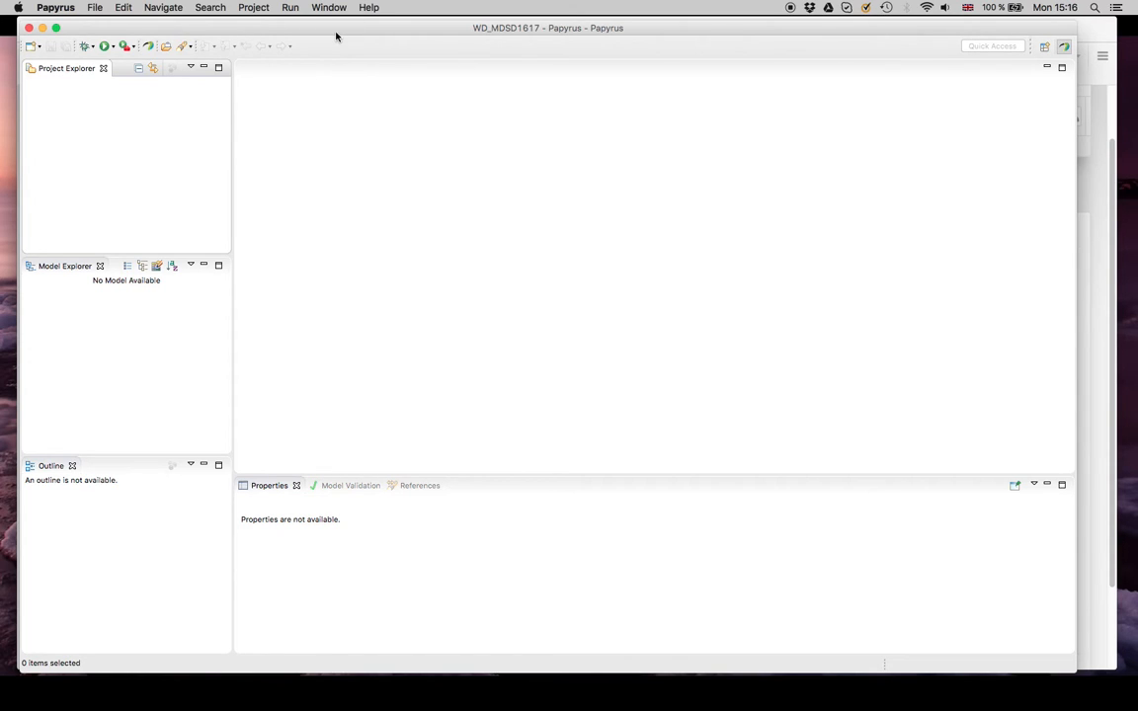
click(364, 8)
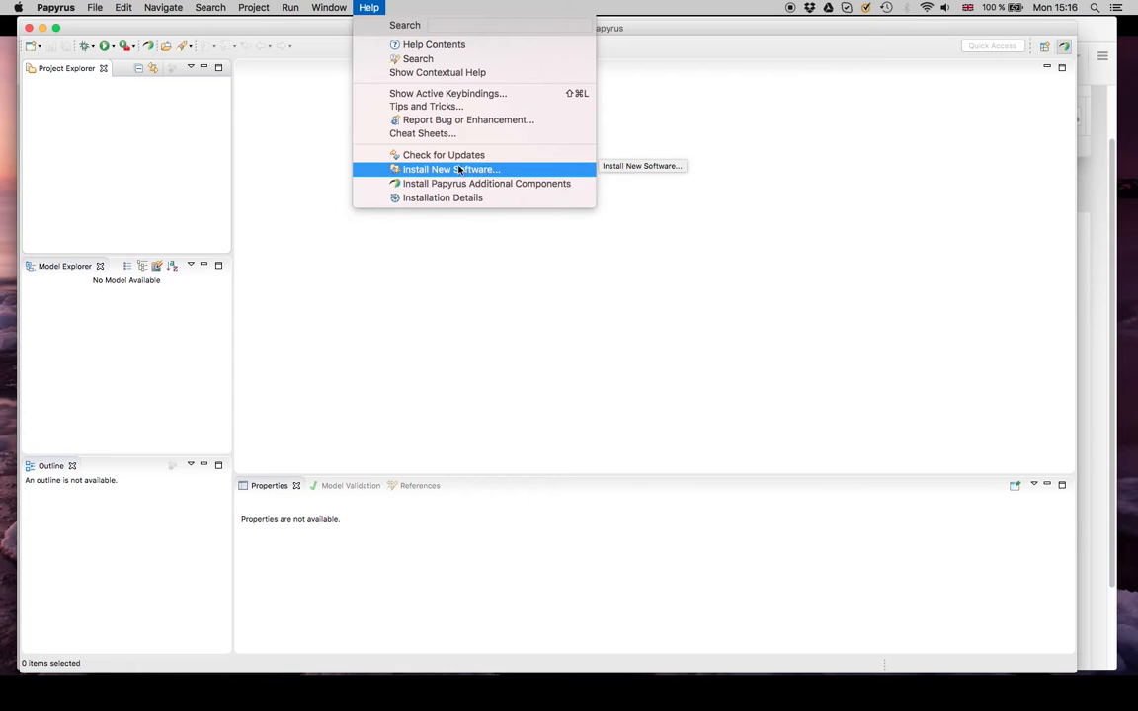
mouse_move(341, 8)
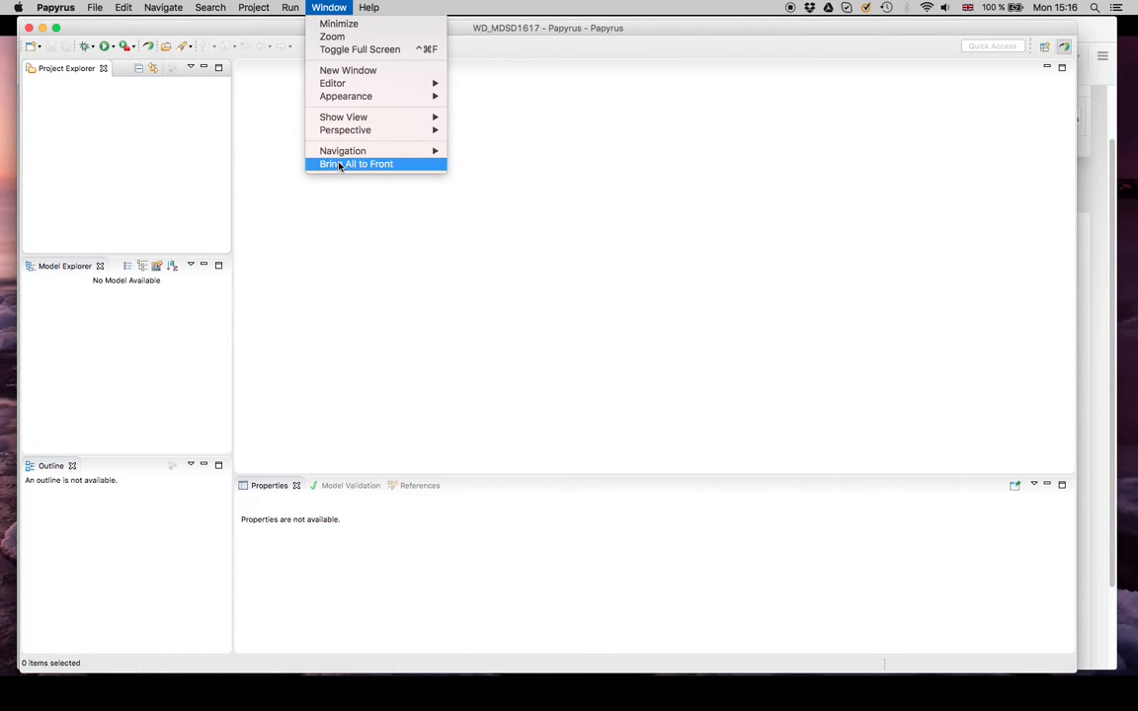
mouse_move(376, 13)
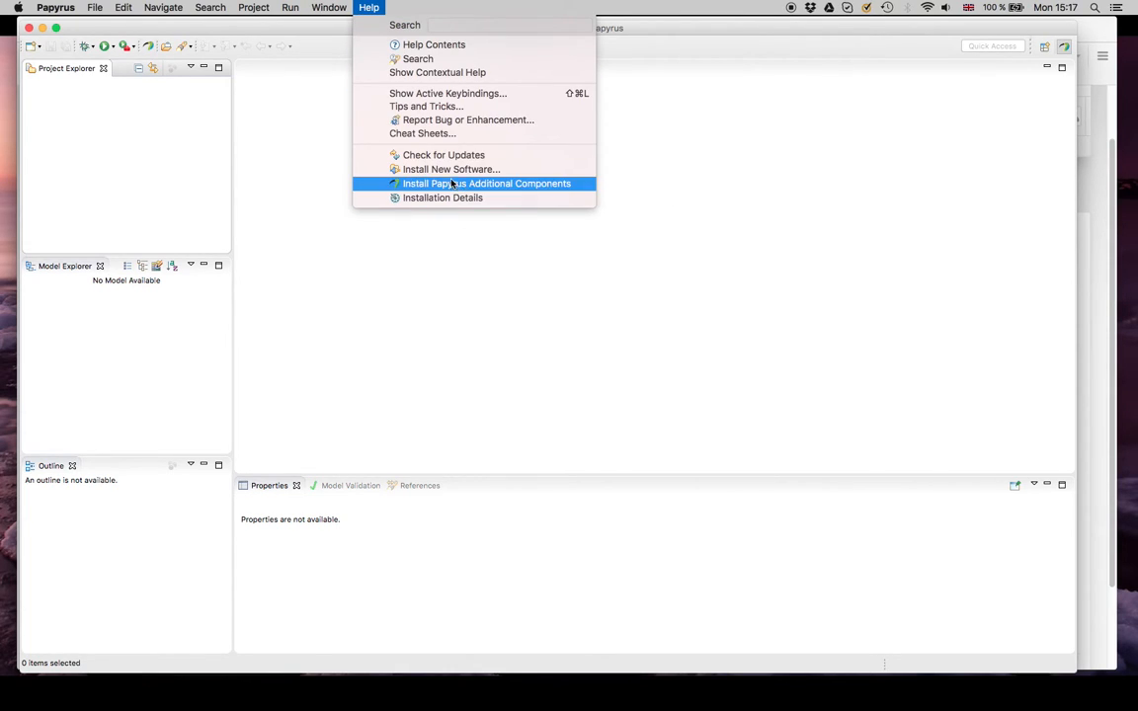
click(519, 171)
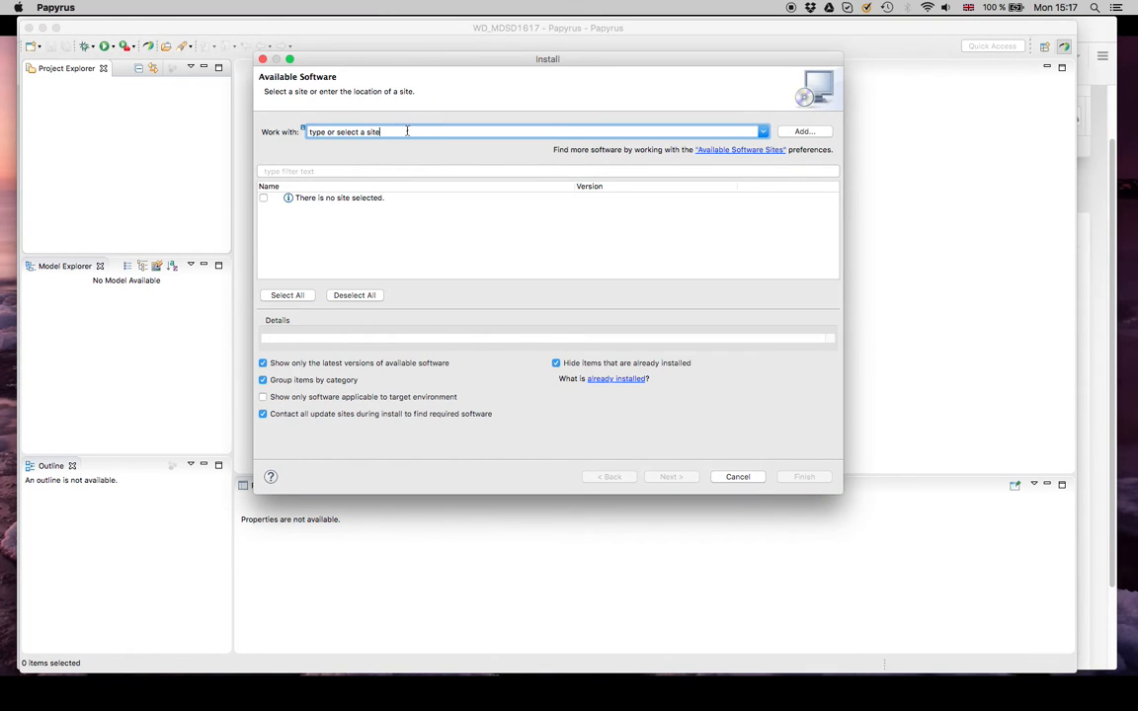
key(super+v)
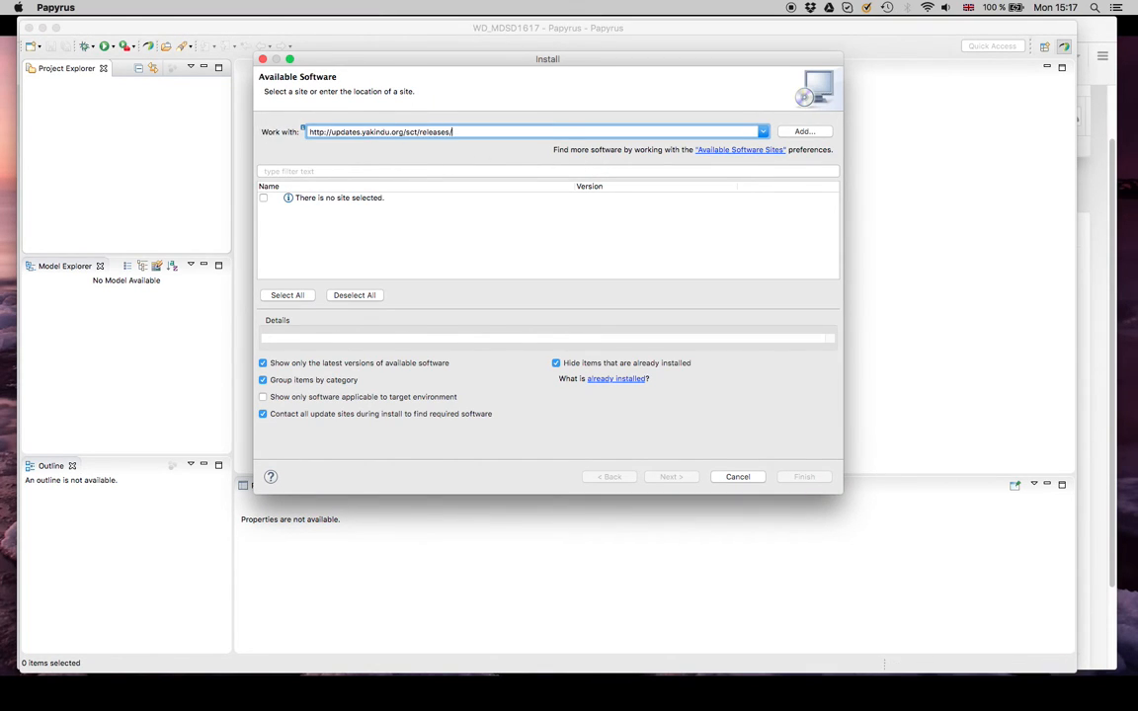
key(Return)
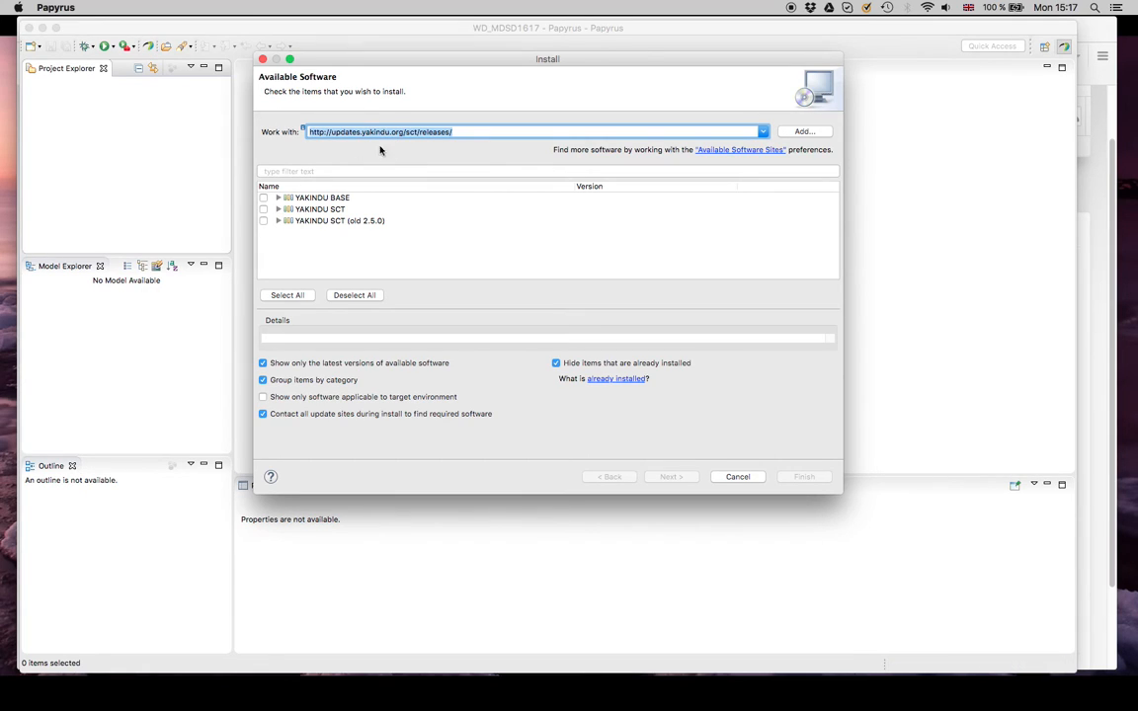
click(279, 199)
click(279, 220)
scroll(306, 223, down, 1)
click(263, 209)
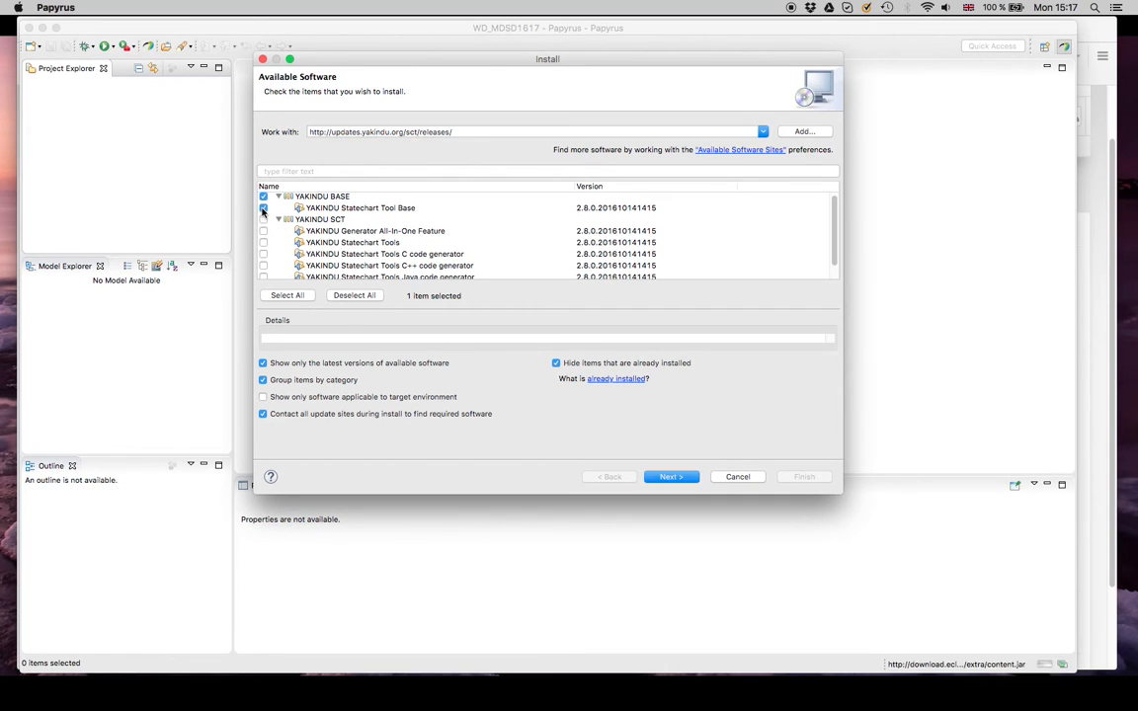
Step: Include YAKINDU Statechart Tools from the YAKINDU SCT category in the installation
scroll(297, 212, down, 2)
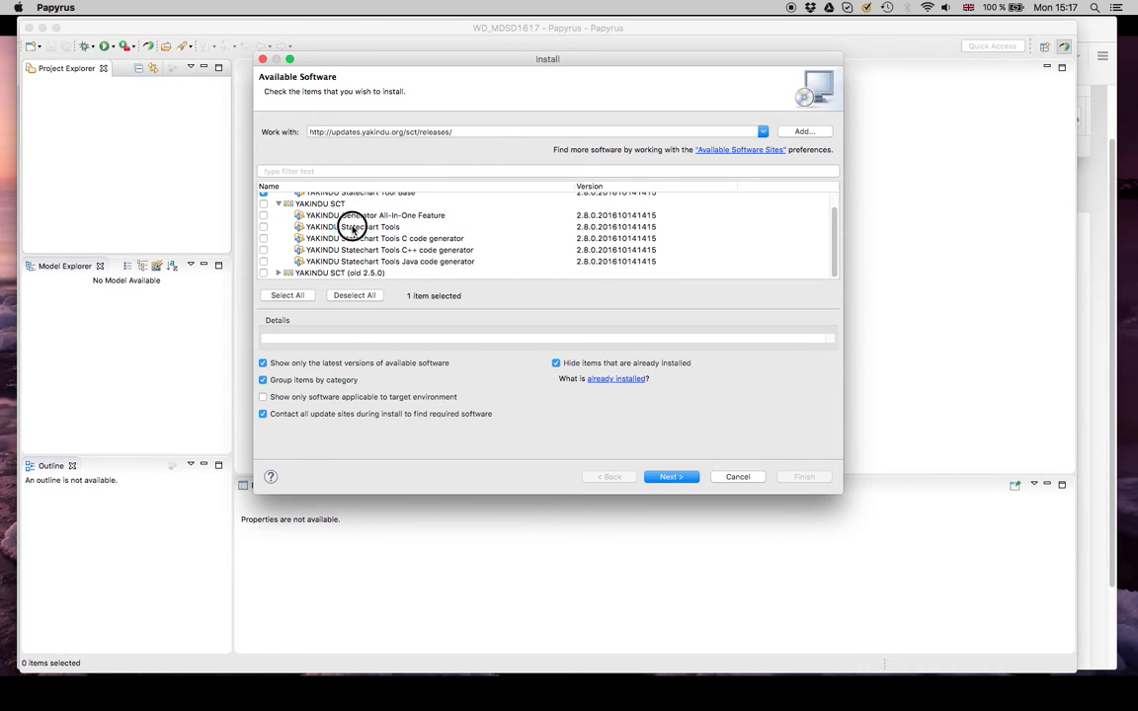
click(341, 226)
click(263, 226)
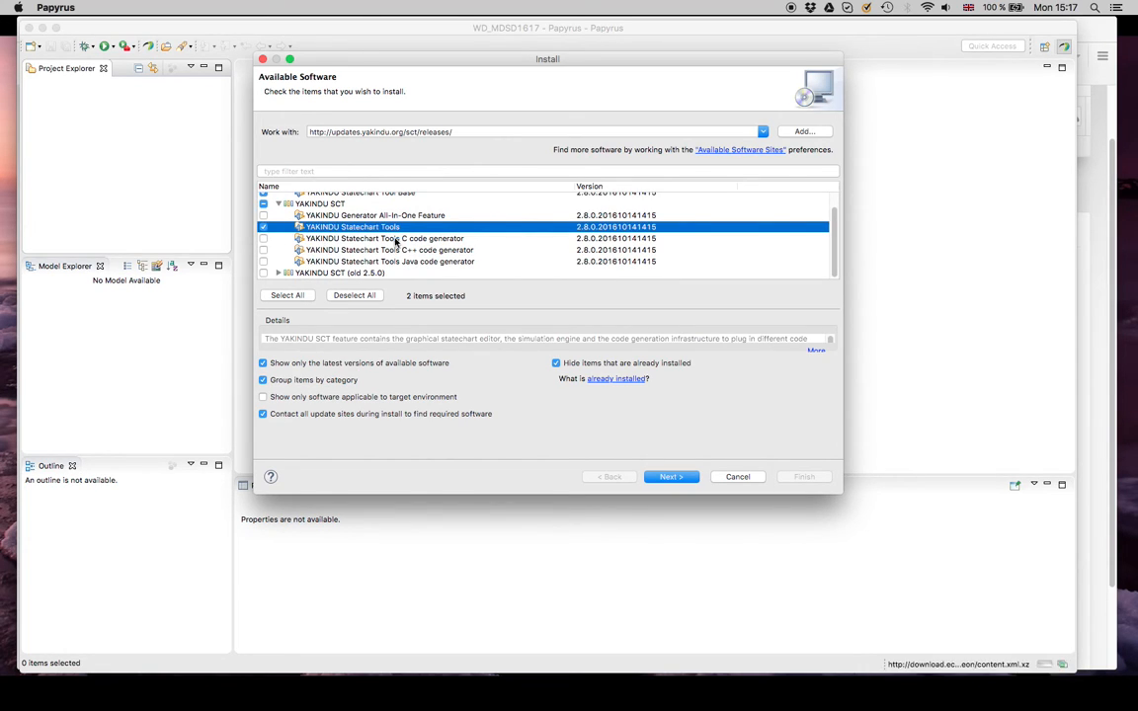
Step: Compare the code generator descriptions and add YAKINDU Generator All-In-One Feature and the Java code generator to the selection
click(398, 238)
click(401, 250)
click(404, 261)
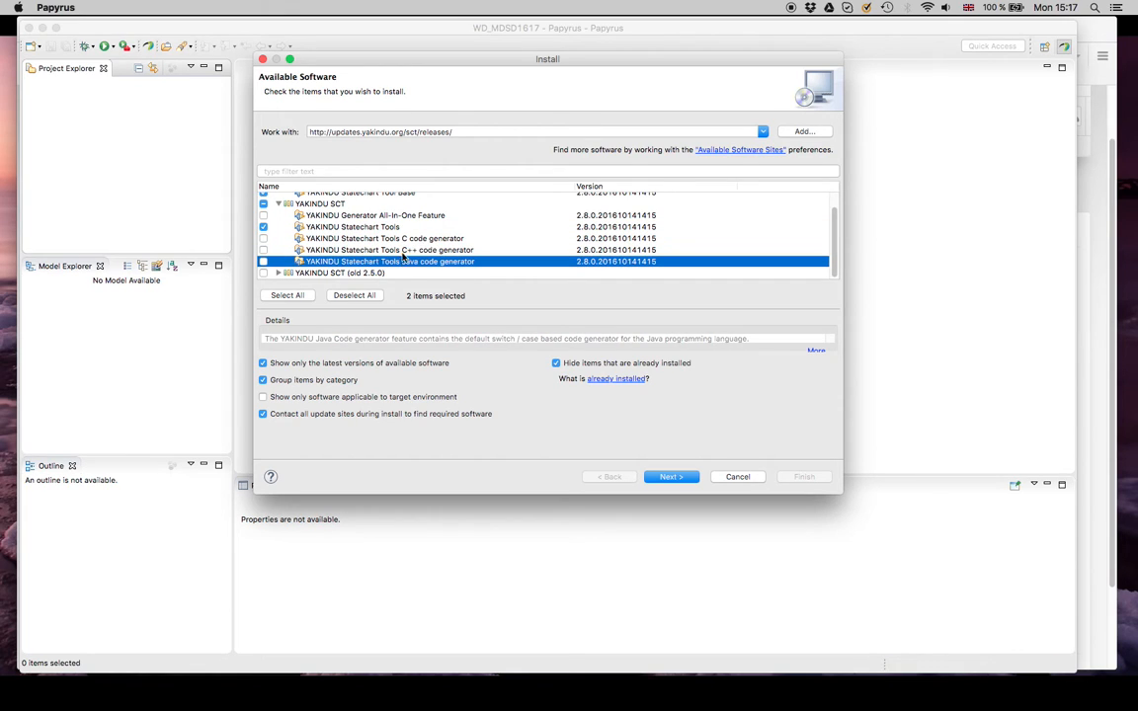
click(406, 216)
click(399, 249)
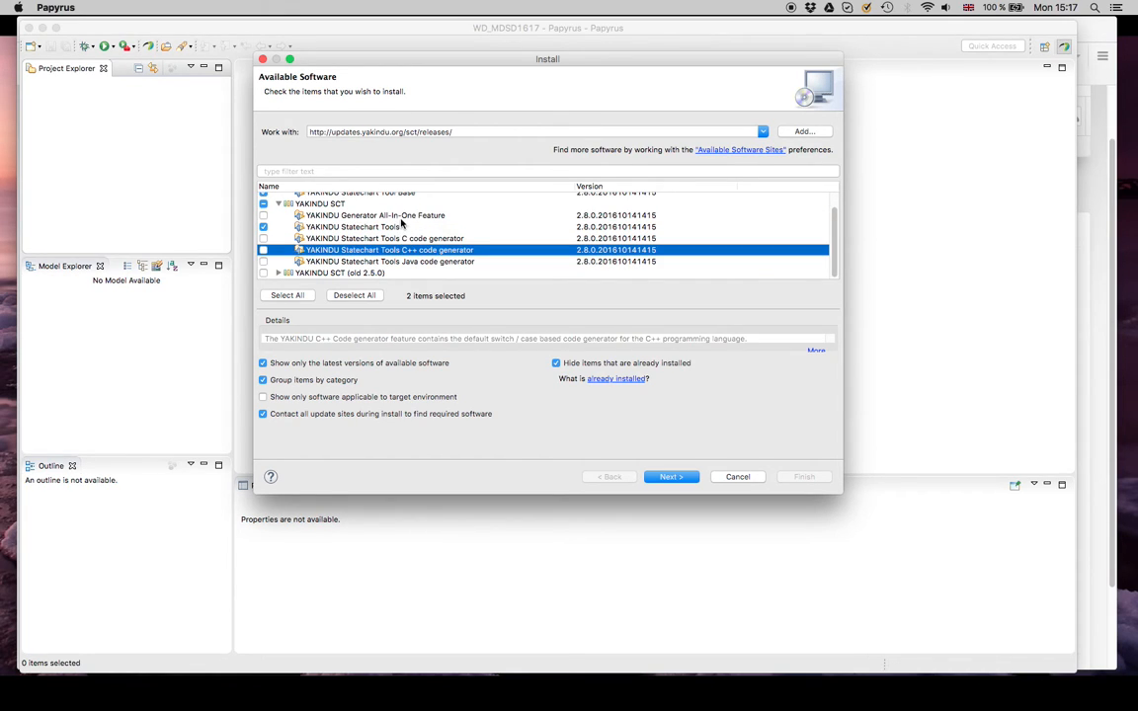
click(401, 217)
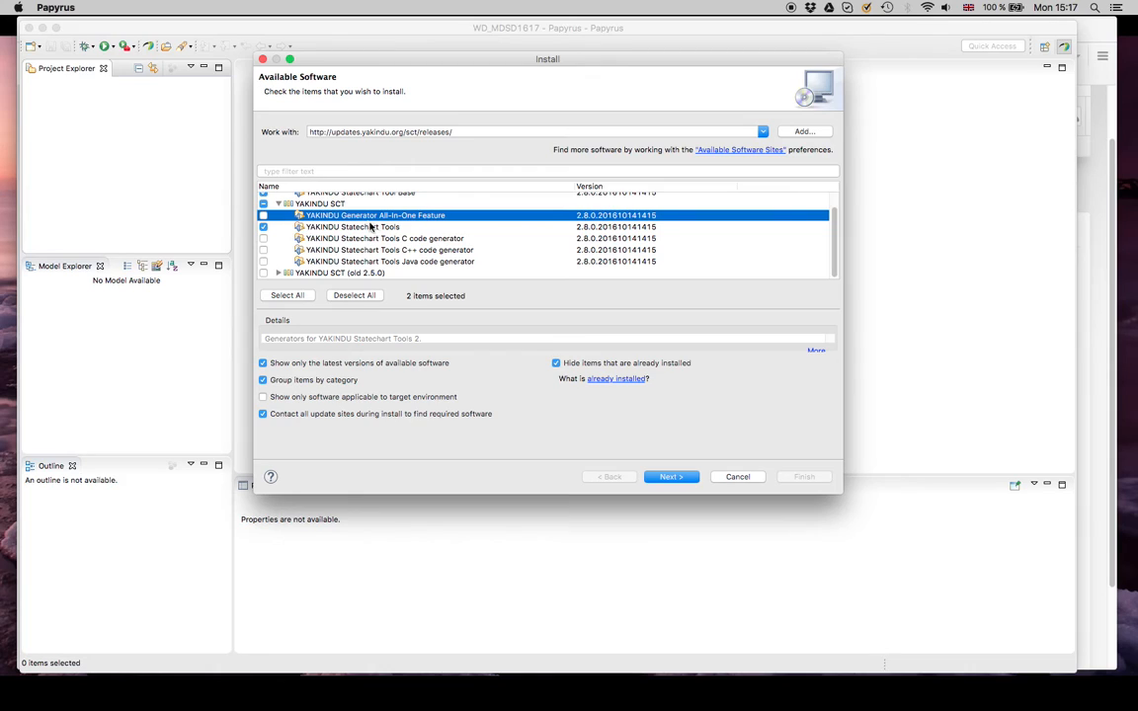
click(263, 216)
scroll(387, 237, up, 1)
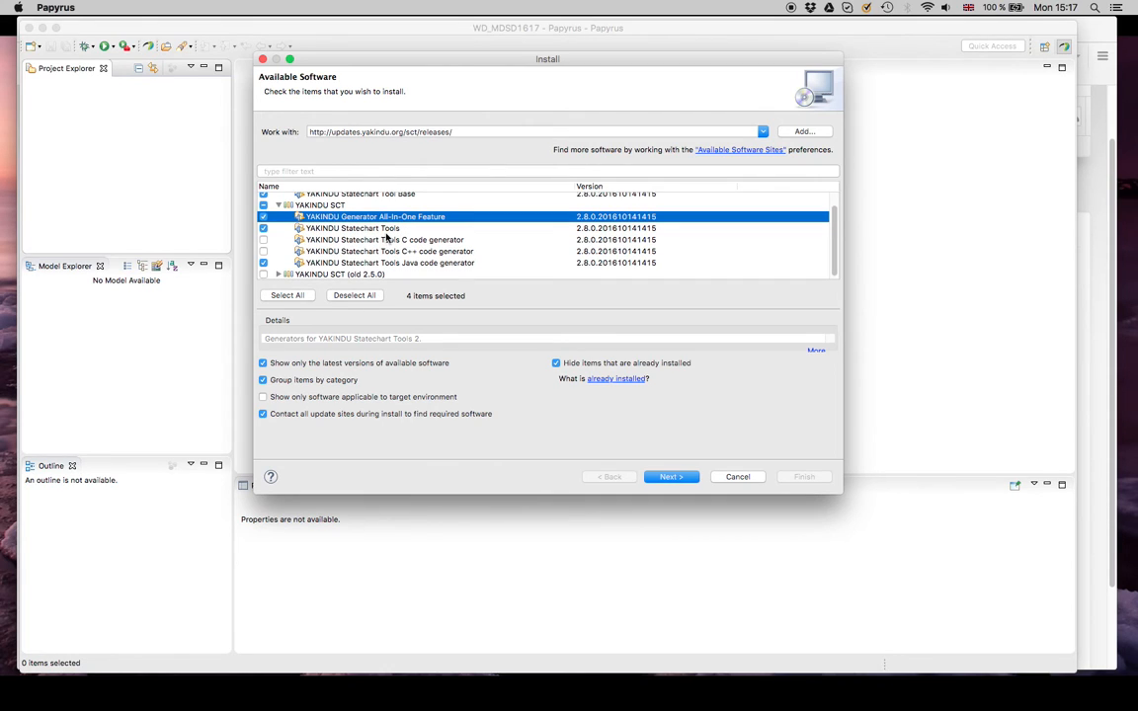
Step: Check the selected YAKINDU BASE and YAKINDU SCT items and proceed to the install details
click(334, 232)
scroll(387, 238, up, 3)
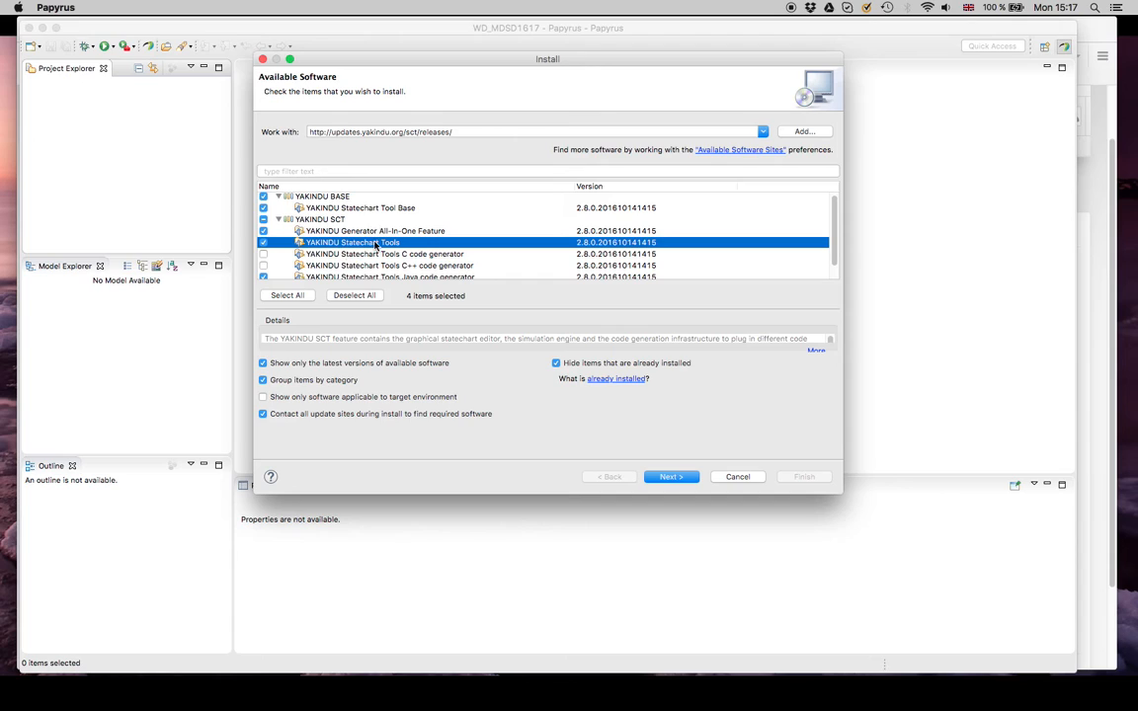
scroll(391, 232, up, 1)
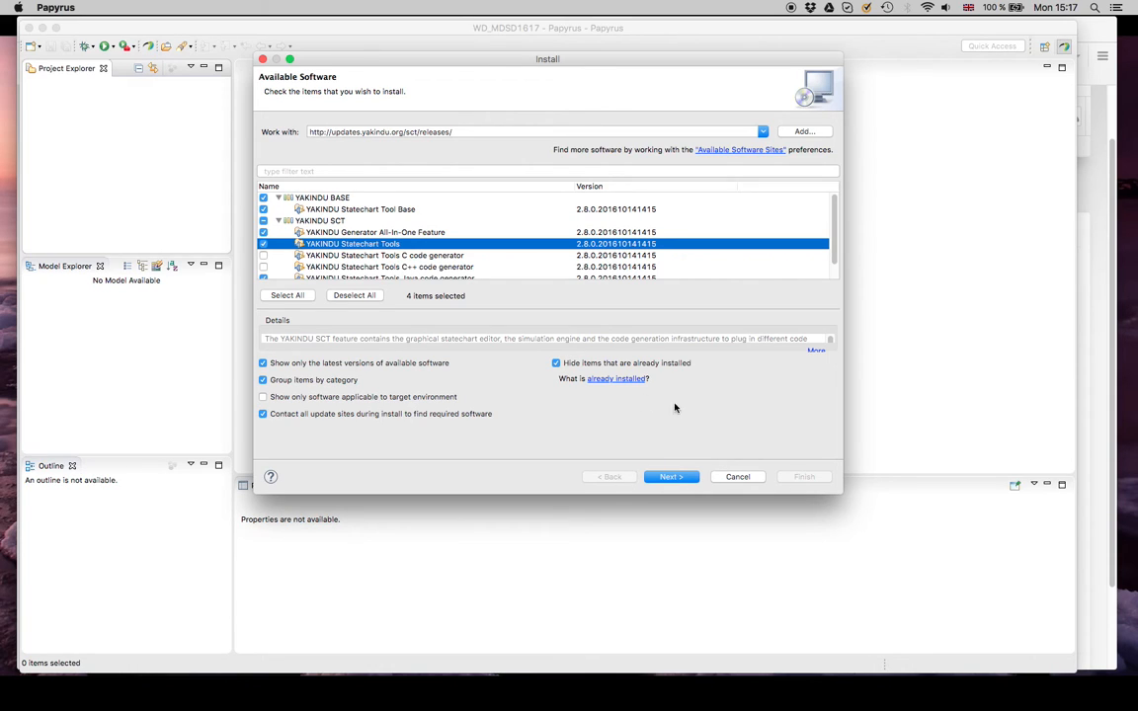
click(672, 477)
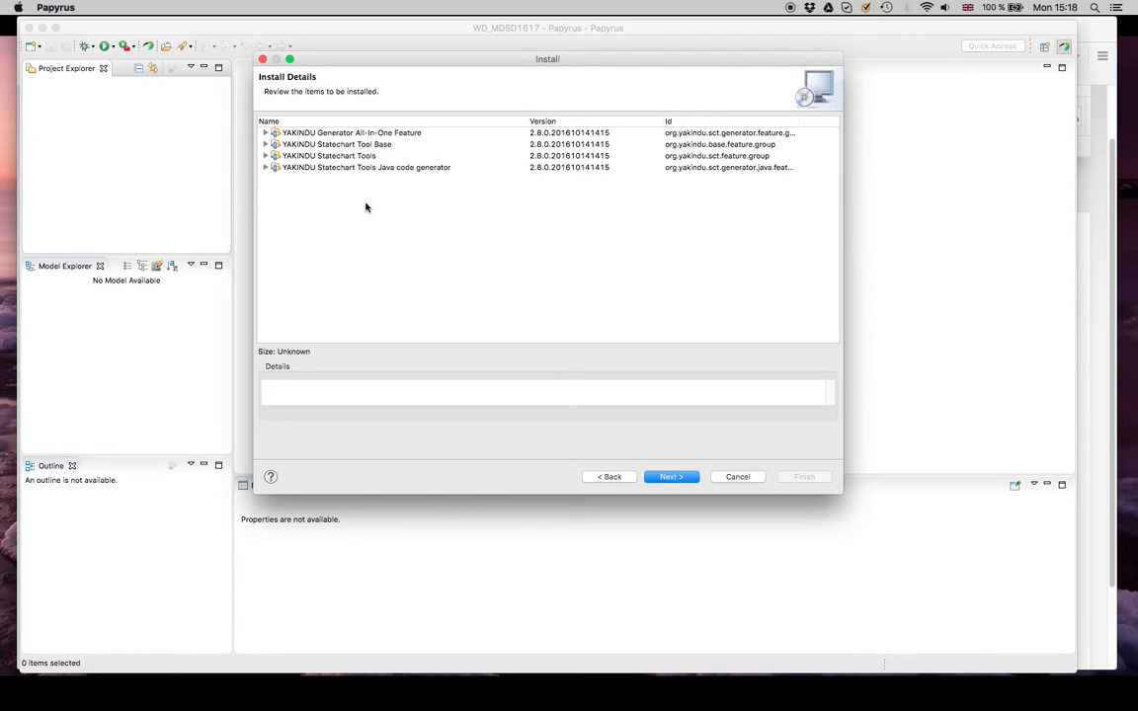
Step: Review the YAKINDU items listed for installation and continue to the license review
click(312, 134)
click(316, 156)
click(319, 145)
click(316, 134)
click(660, 477)
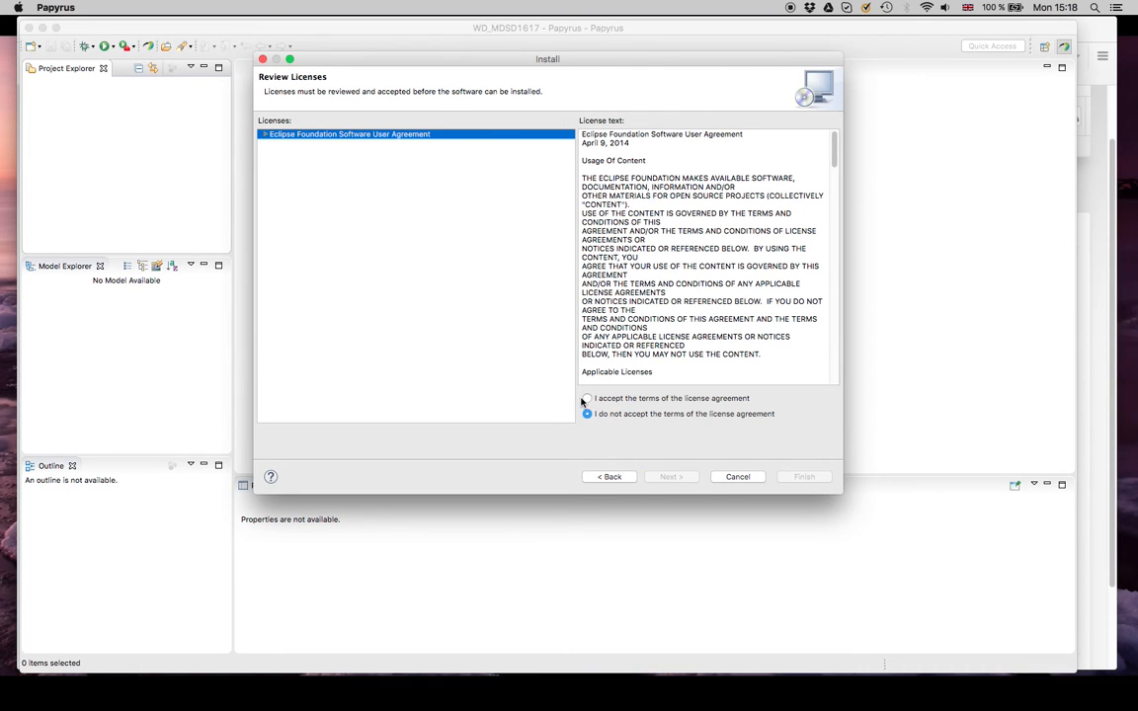
Step: Install the YAKINDU items after accepting the license agreement, and restart Papyrus to apply the changes
click(586, 399)
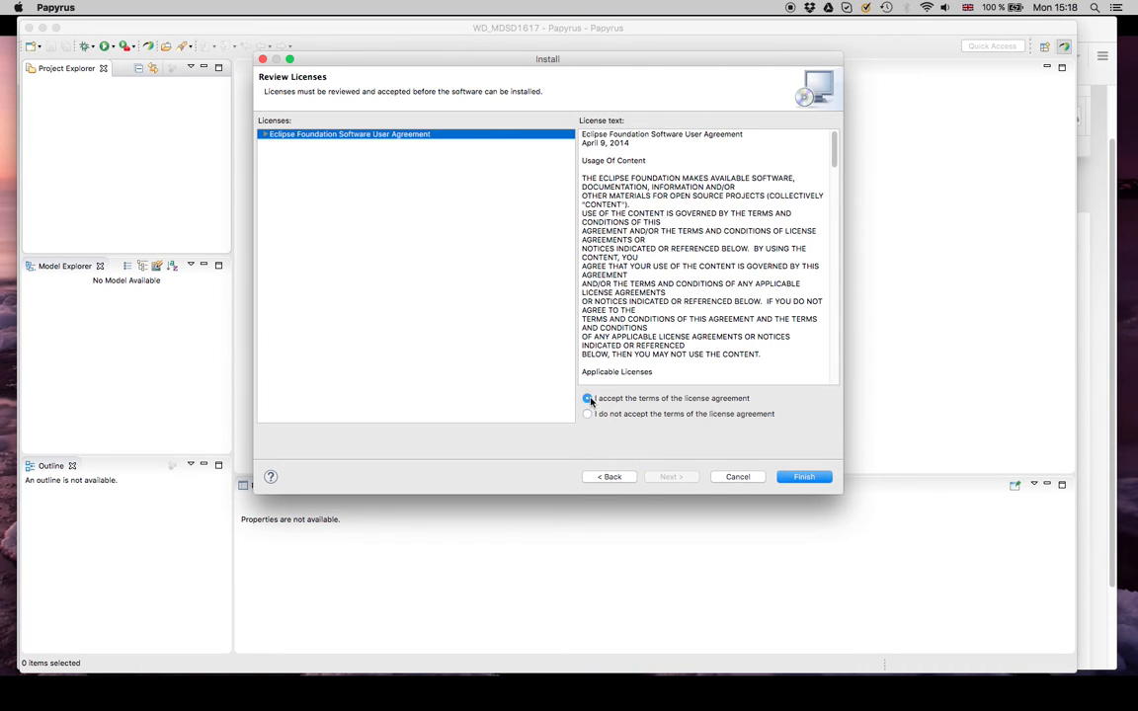
click(826, 478)
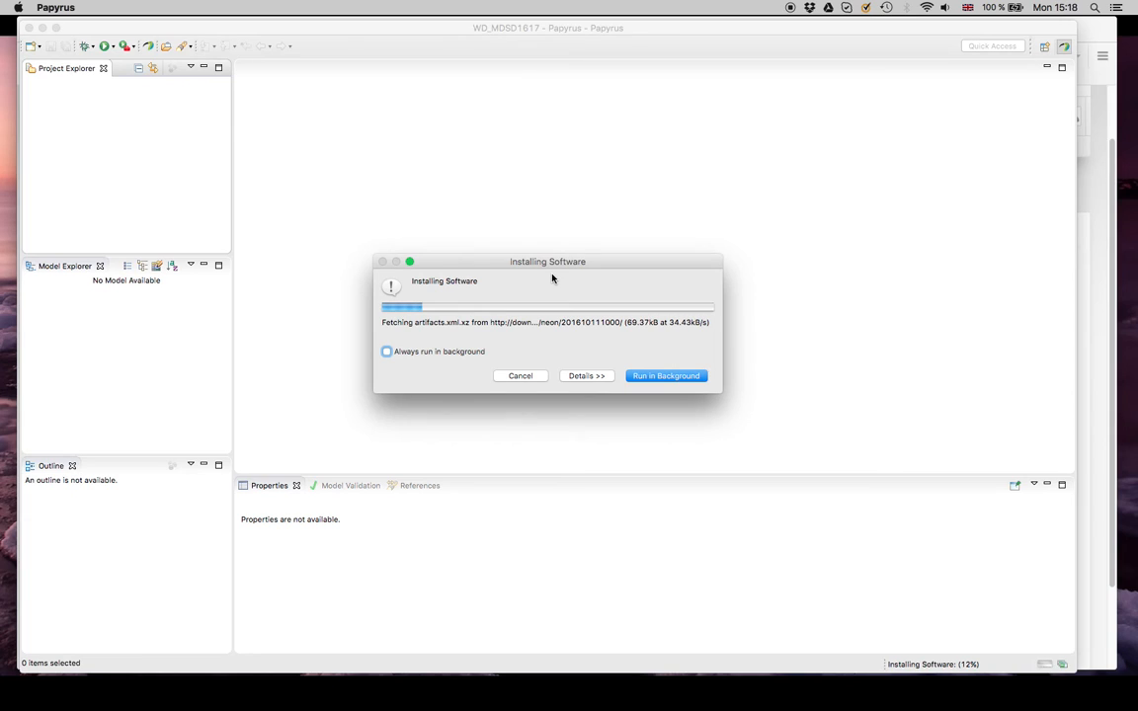
click(583, 377)
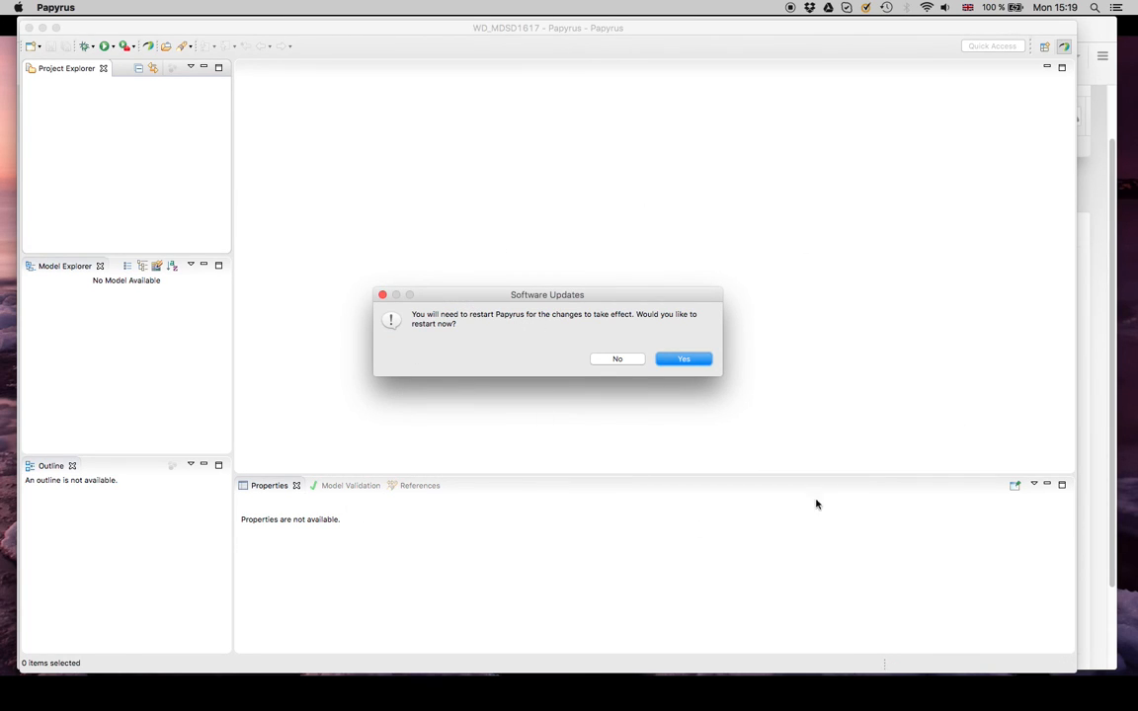
click(667, 360)
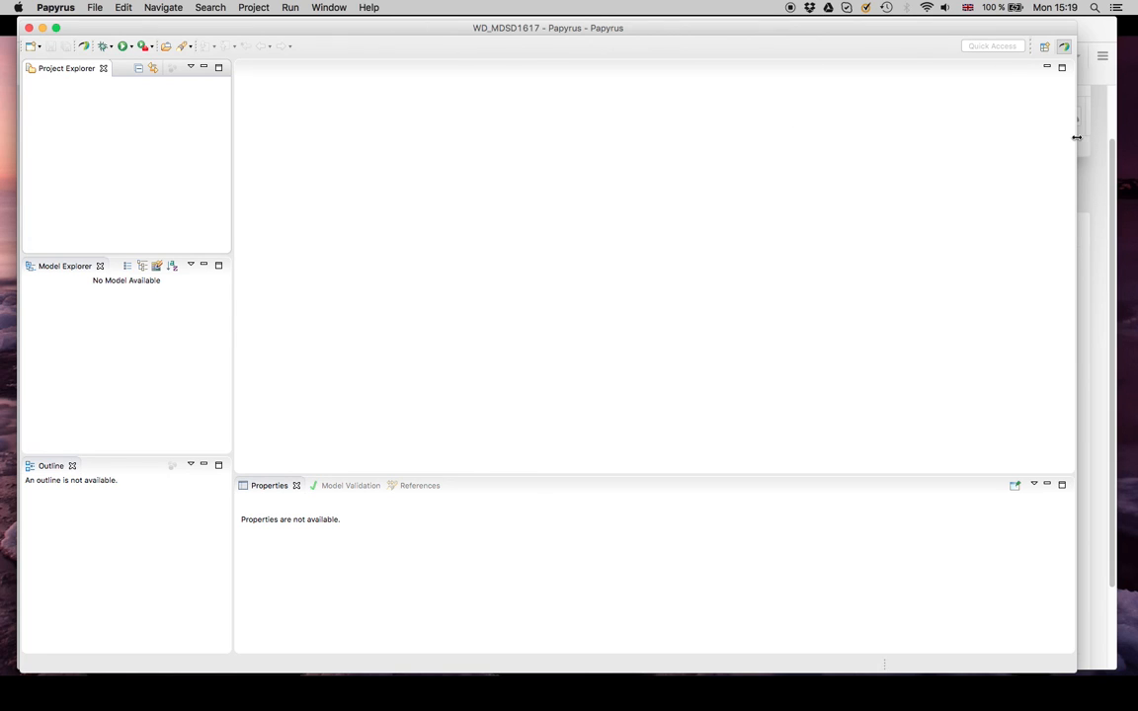
Step: Find the SC Modeling and SC Simulation perspectives among those available and open SC Simulation
click(1046, 48)
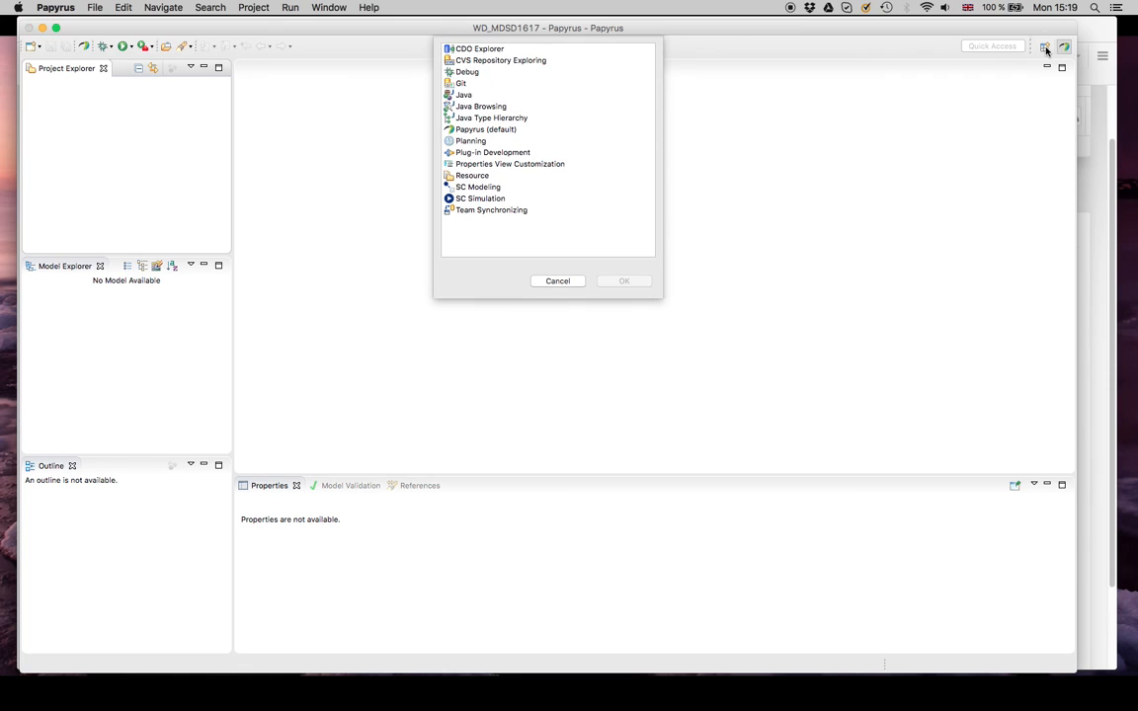
click(488, 187)
click(484, 200)
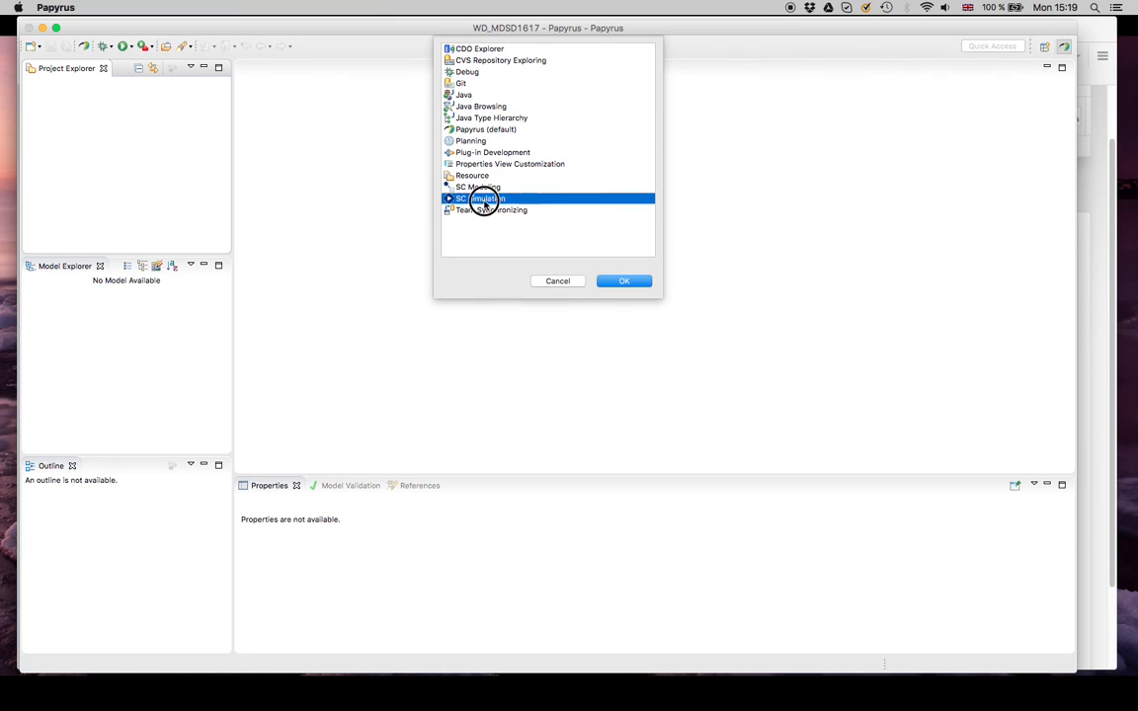
click(615, 281)
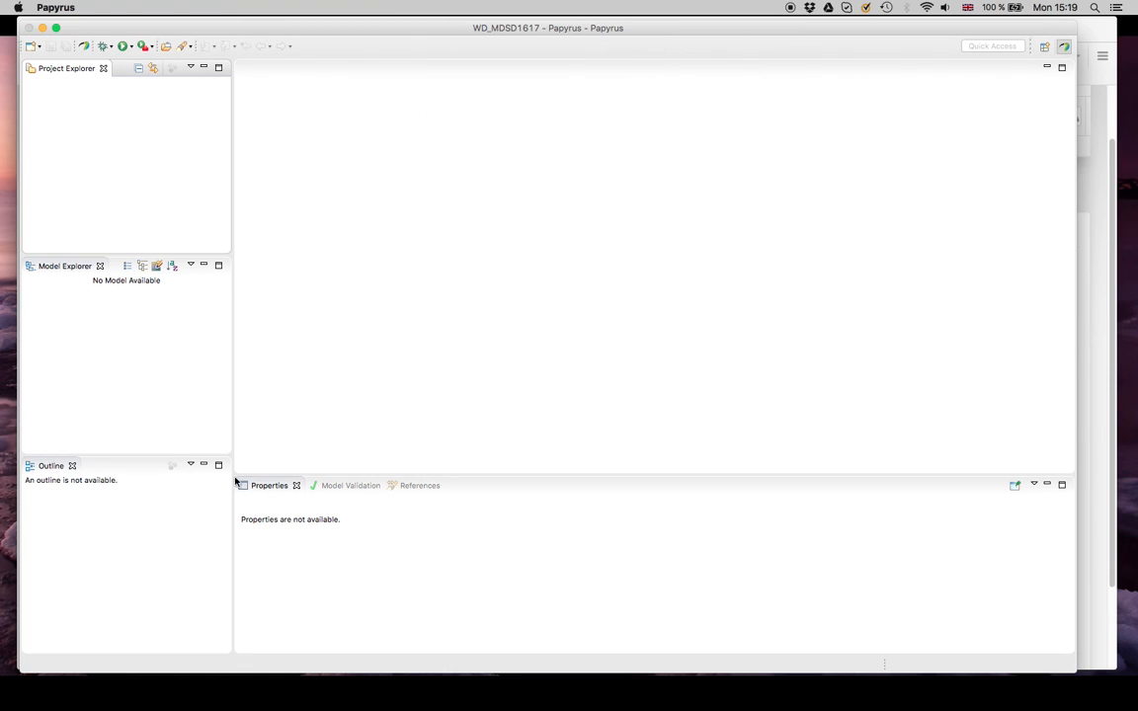